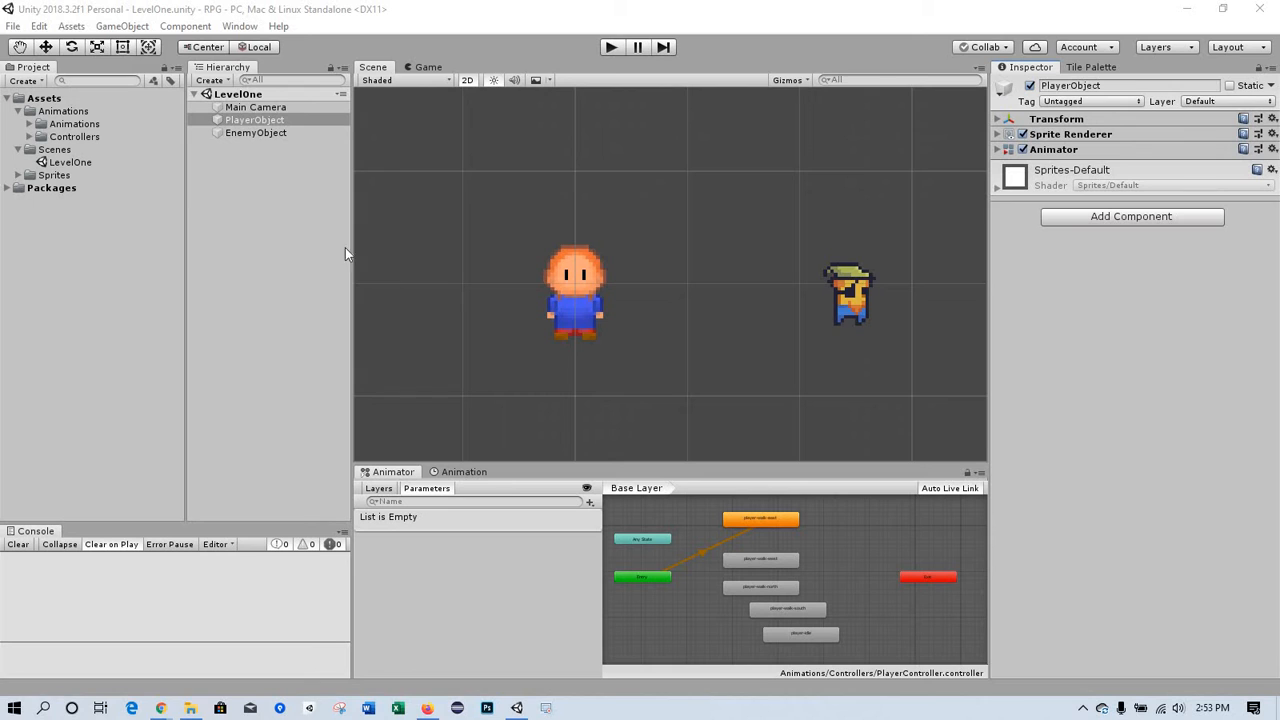
- Add a Box Collider 2D component to PlayerObject
left_click(249, 121)
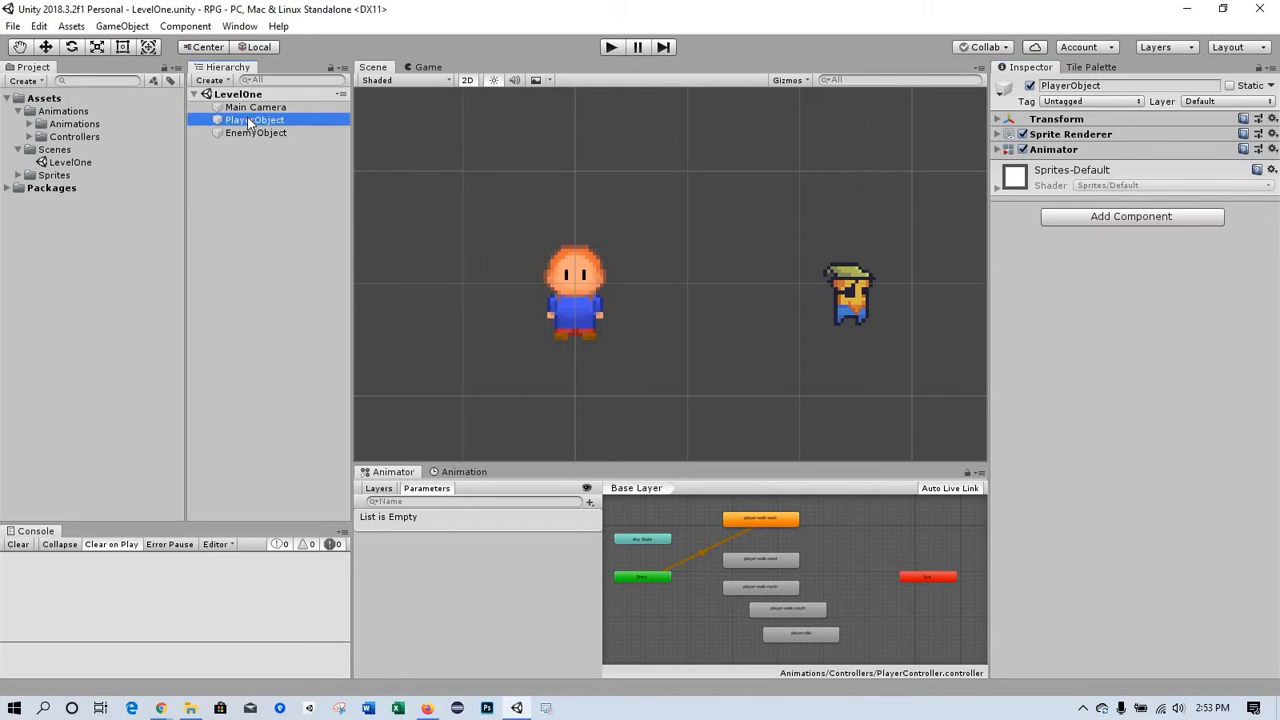
left_click(1125, 215)
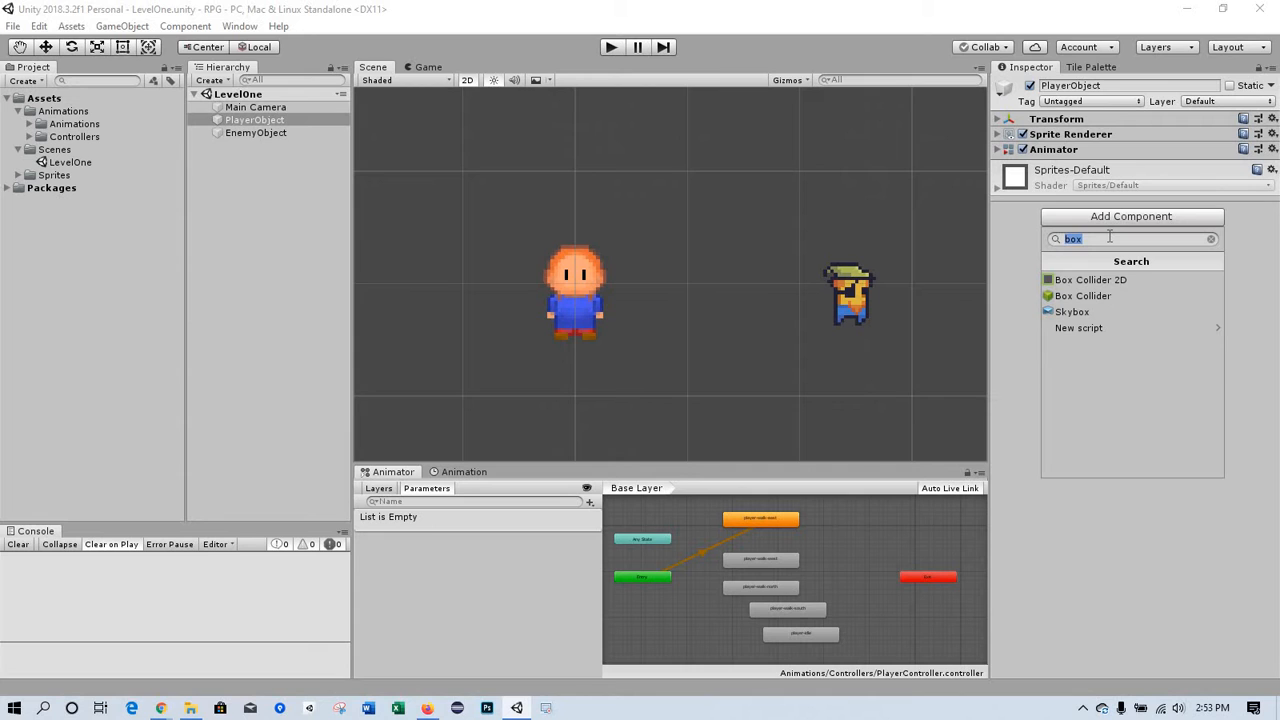
type("box")
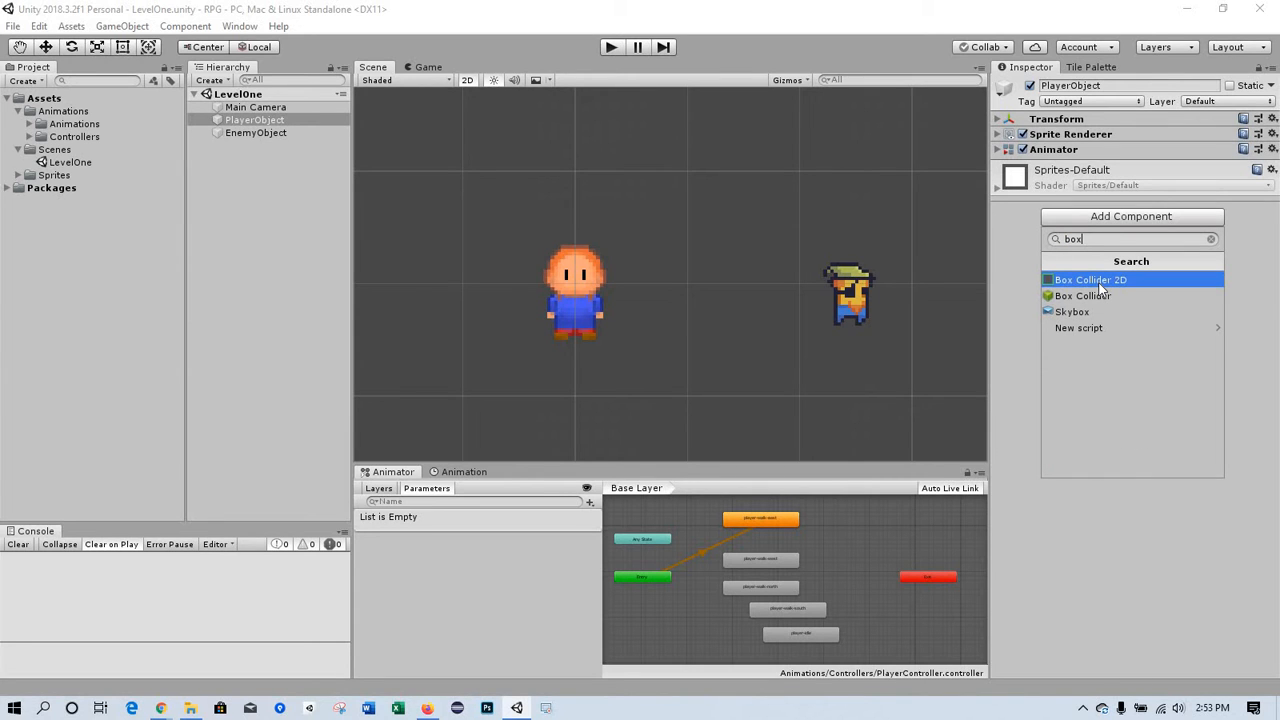
left_click(1101, 285)
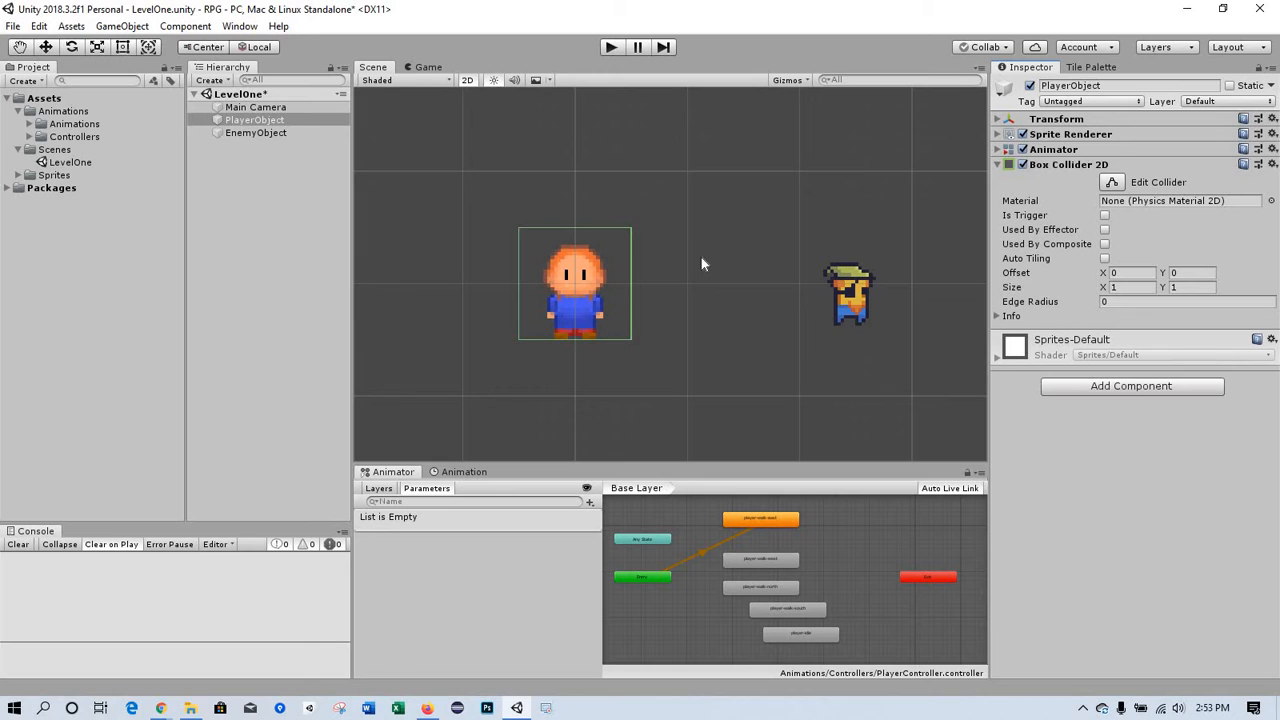
- Edit the player's box collider to fit closely around the sprite, about 0.61 wide by 0.88 high
left_click(1118, 182)
left_click_drag(575, 228, 575, 244)
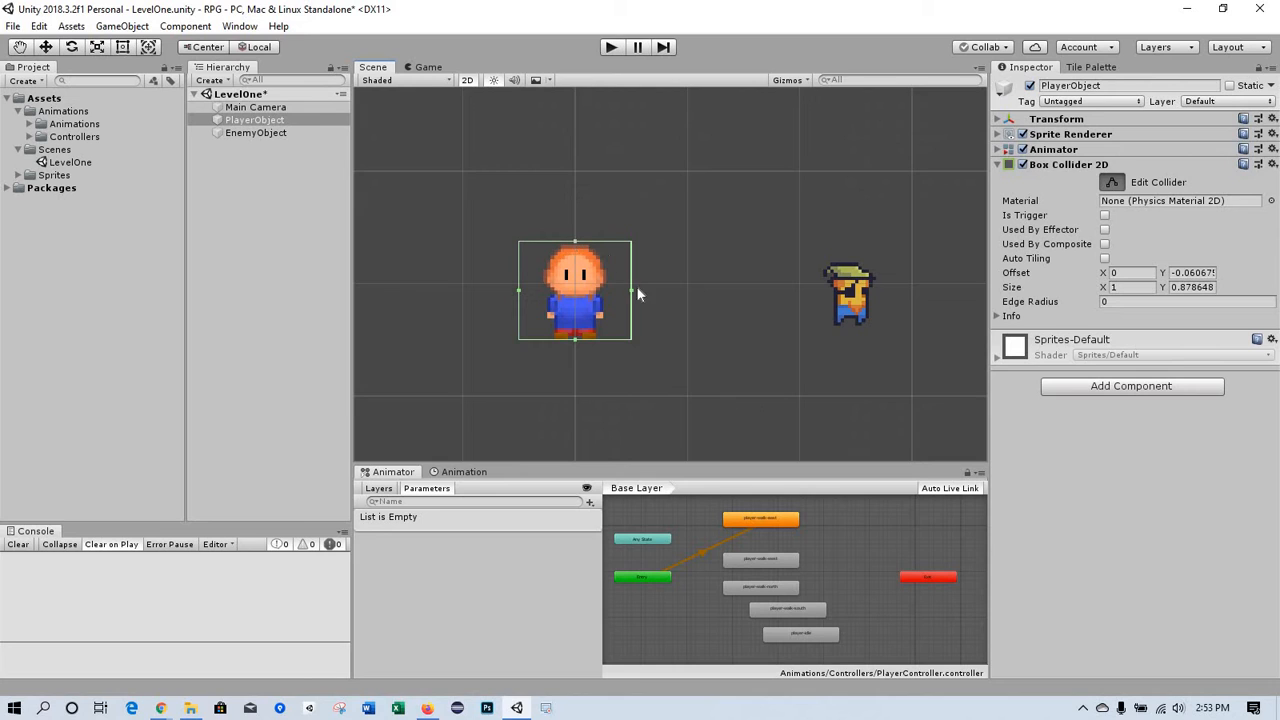
left_click_drag(633, 289, 612, 294)
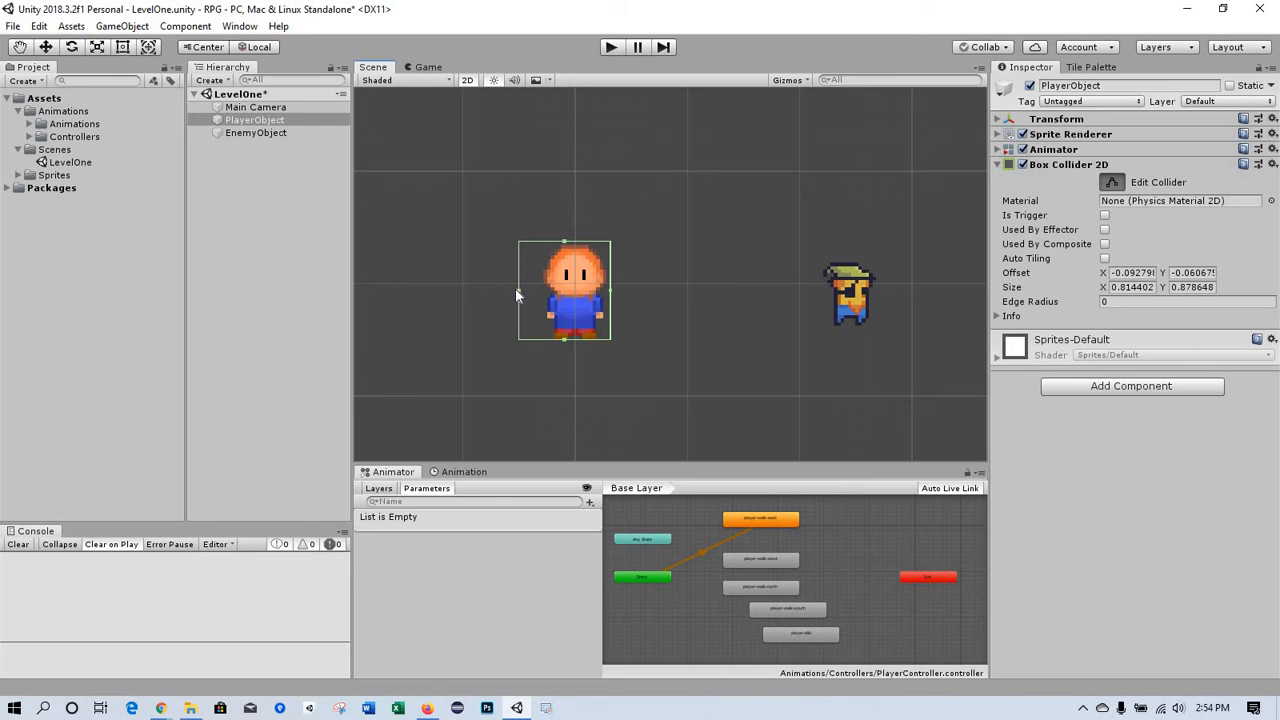
left_click_drag(516, 290, 538, 291)
- Add a Box Collider 2D component to EnemyObject
left_click(250, 133)
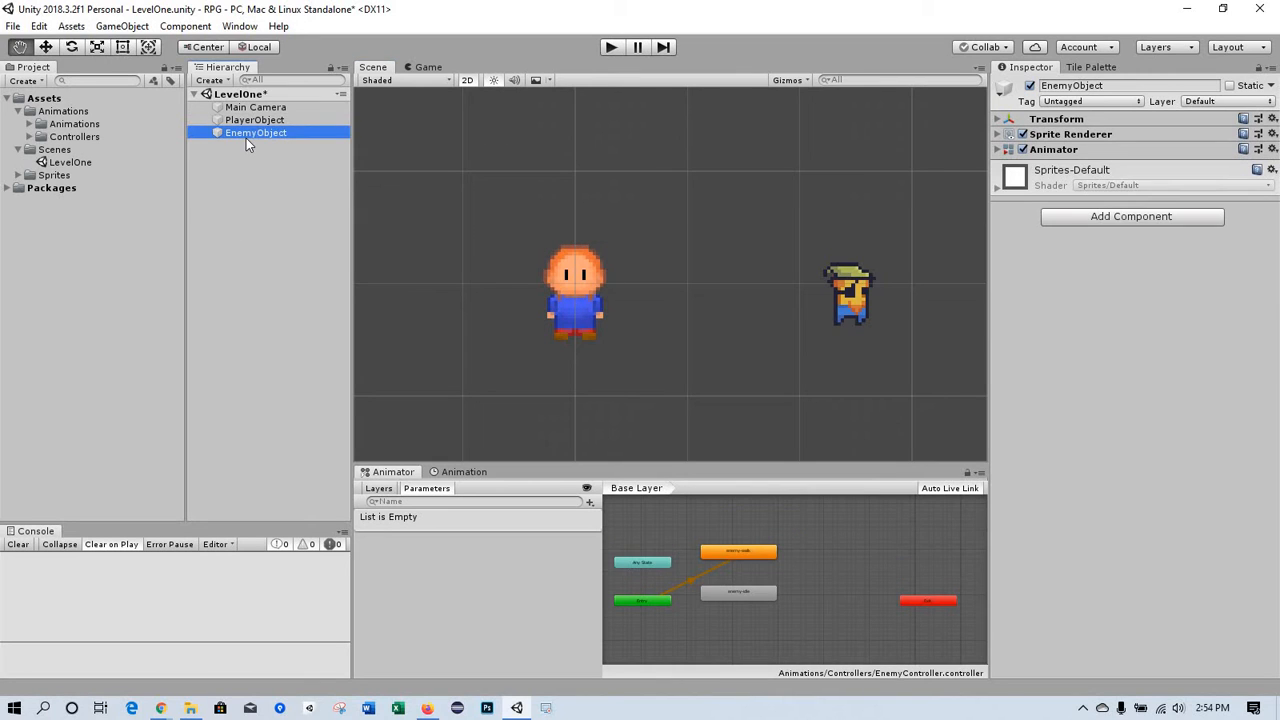
left_click(1107, 218)
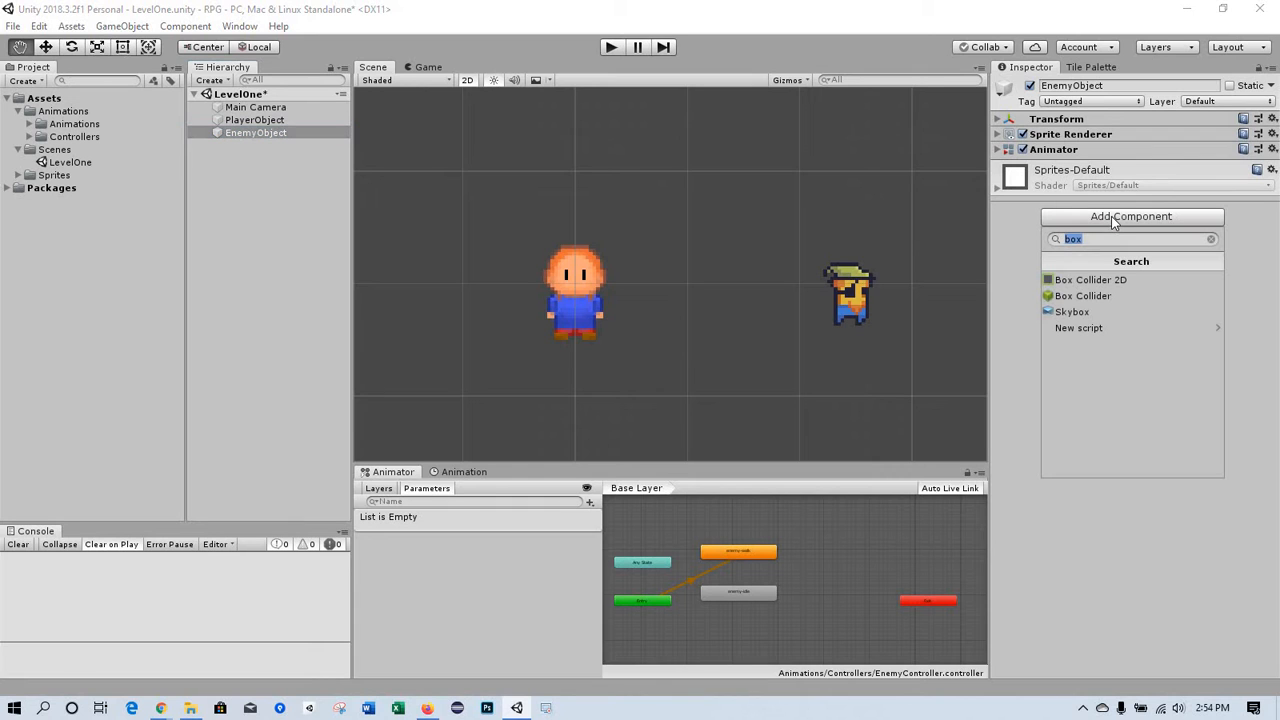
left_click(1090, 280)
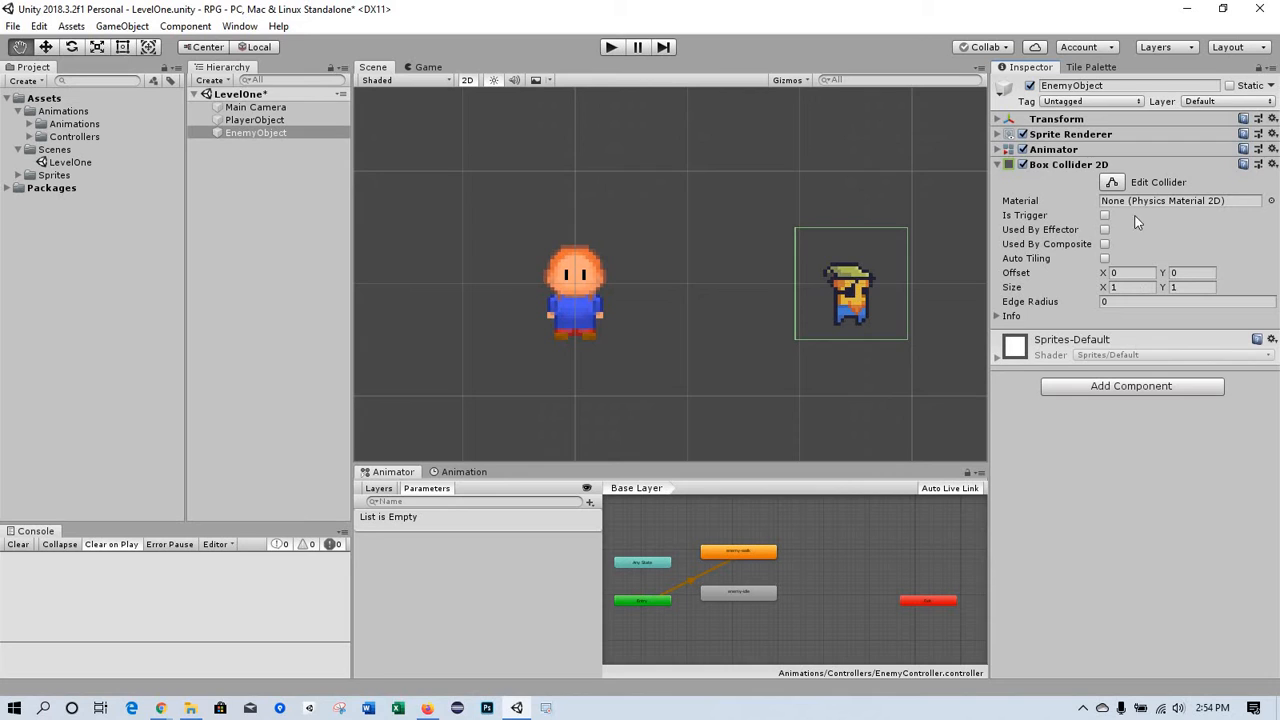
- Edit the enemy's box collider to fit closely around the sprite, about 0.44 wide by 0.61 high
left_click(1112, 183)
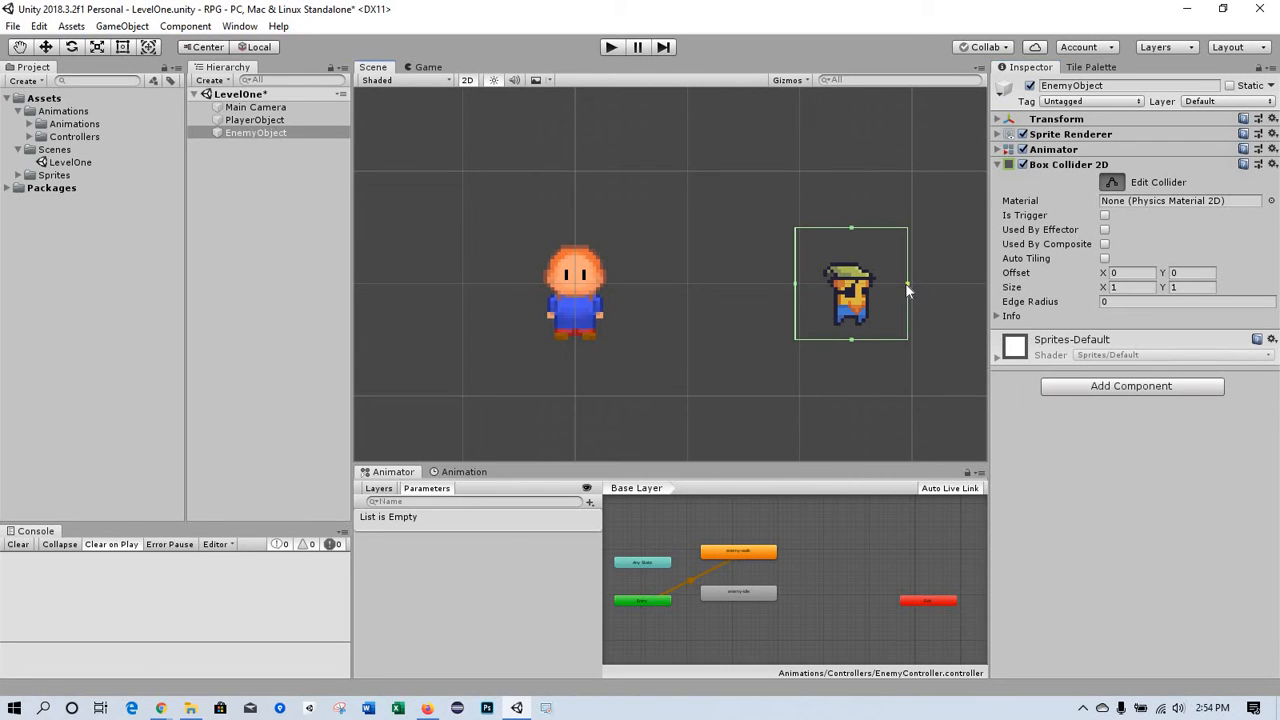
left_click_drag(907, 286, 874, 288)
left_click_drag(835, 235, 838, 262)
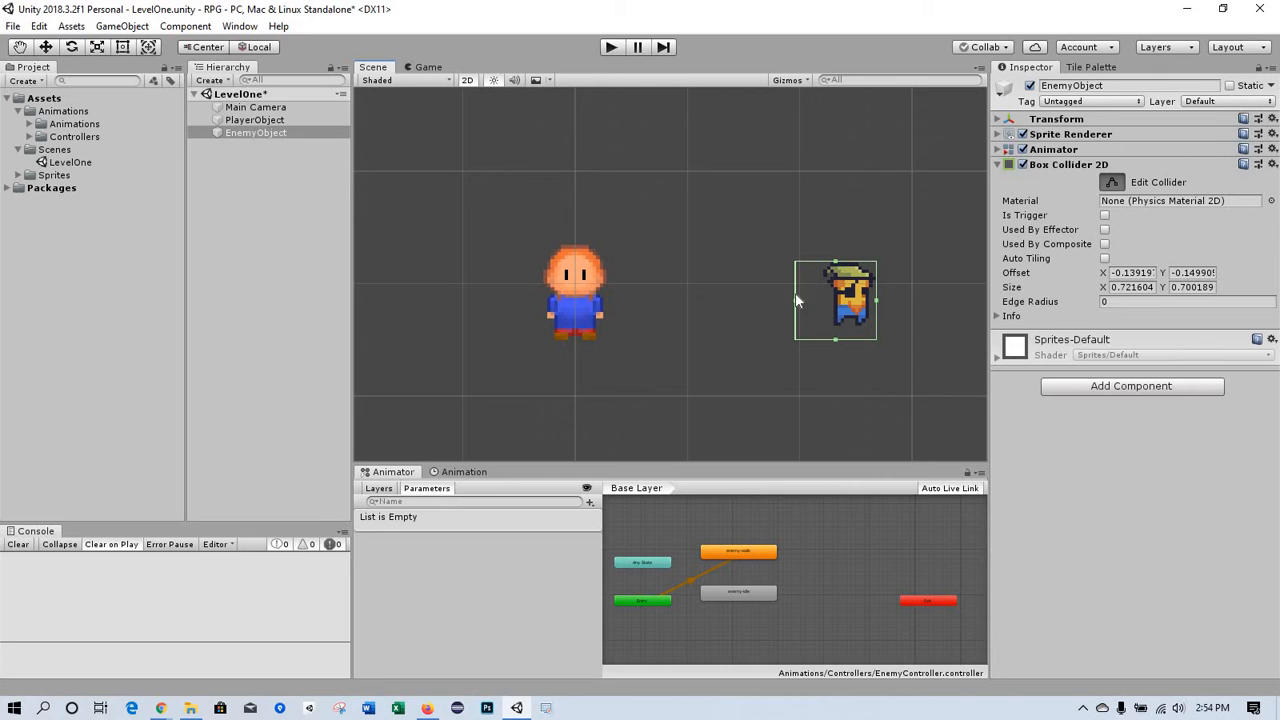
left_click_drag(797, 303, 848, 328)
left_click_drag(823, 302, 873, 295)
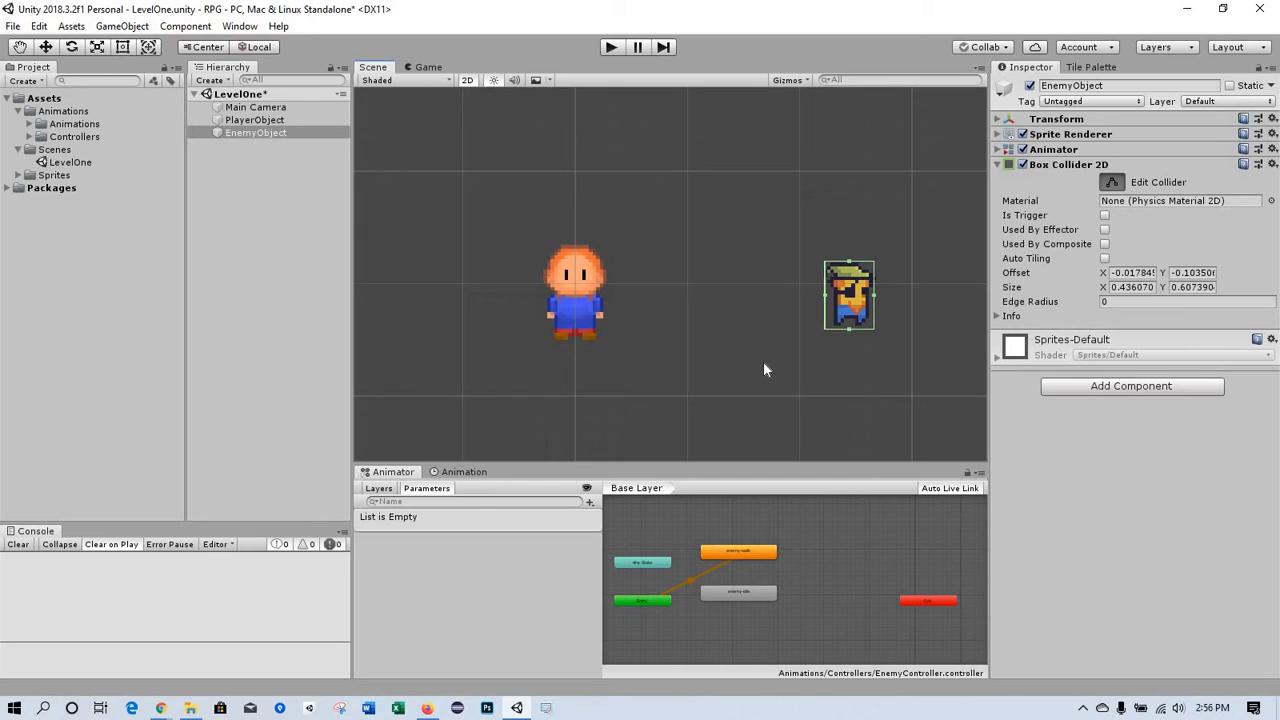
- Add a Rigidbody 2D component to PlayerObject
left_click(254, 120)
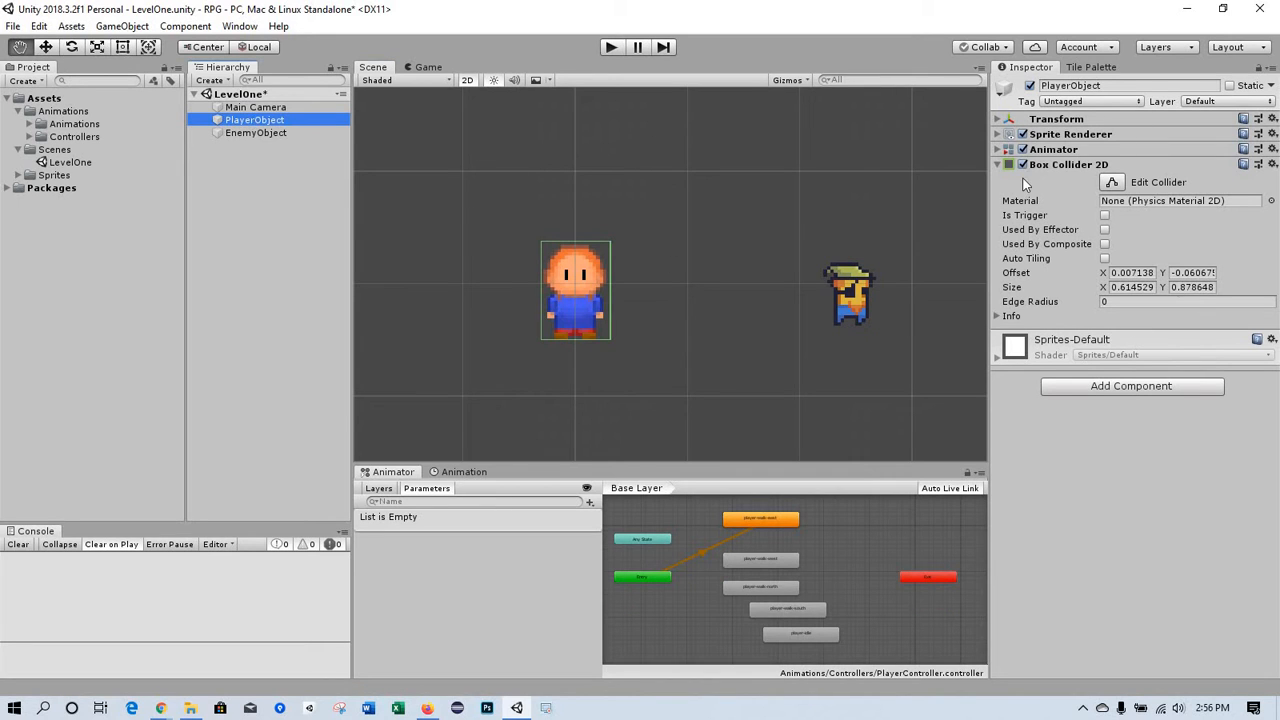
left_click(997, 166)
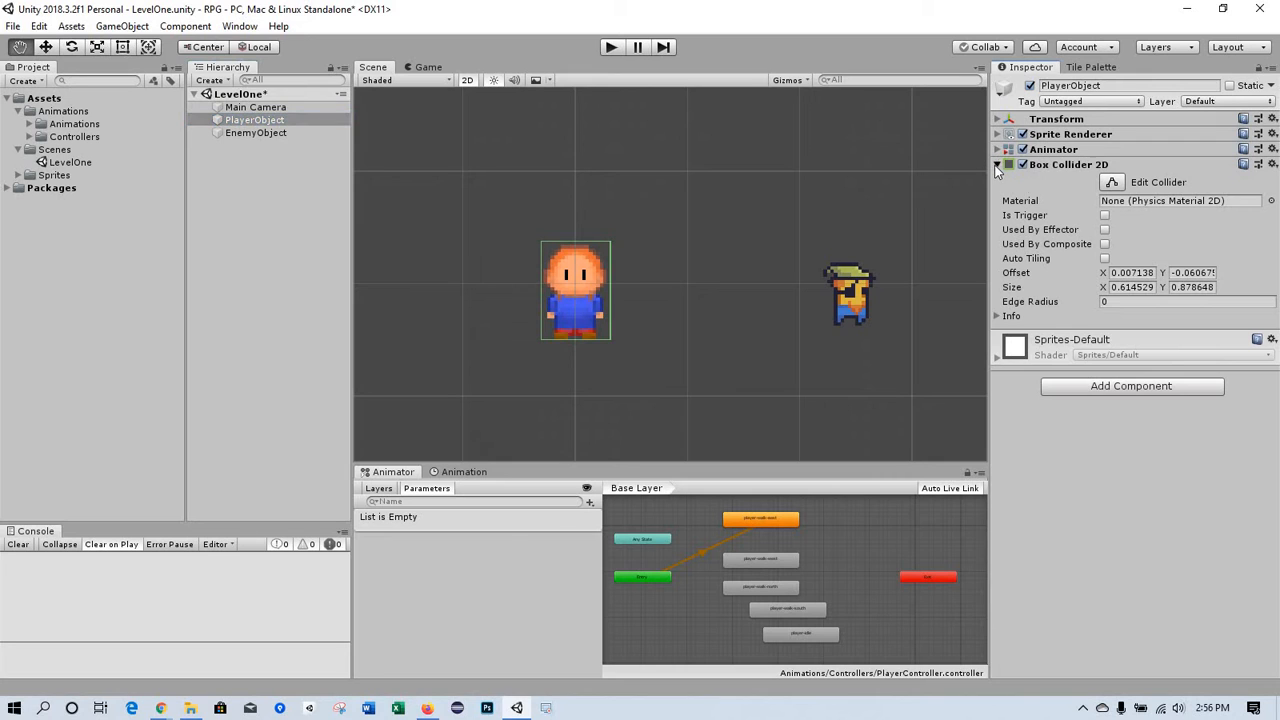
left_click(1089, 236)
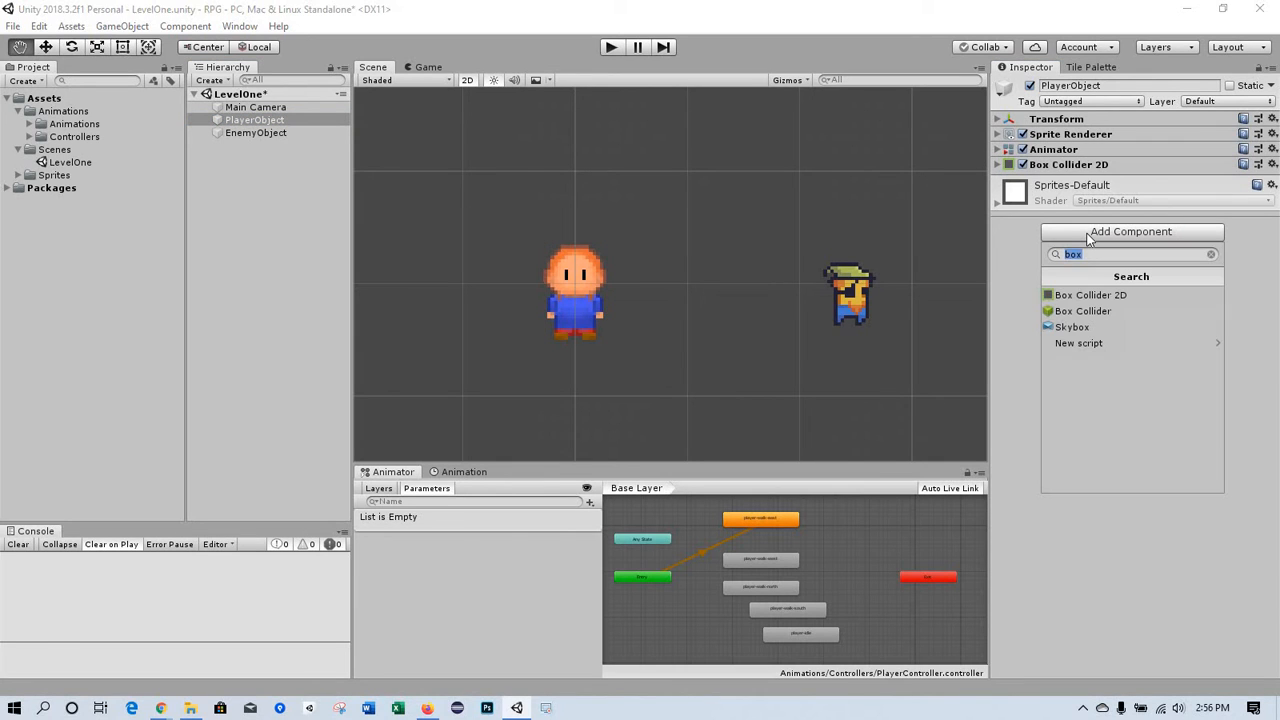
type("r")
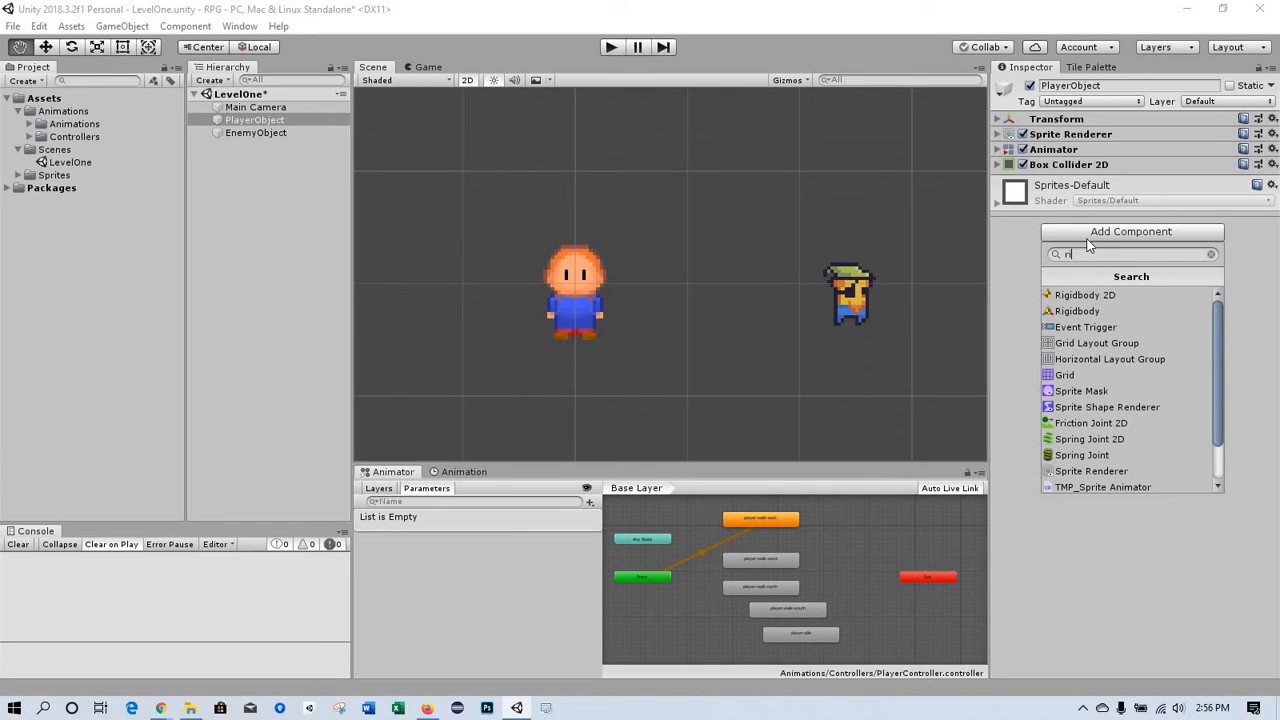
type("ig")
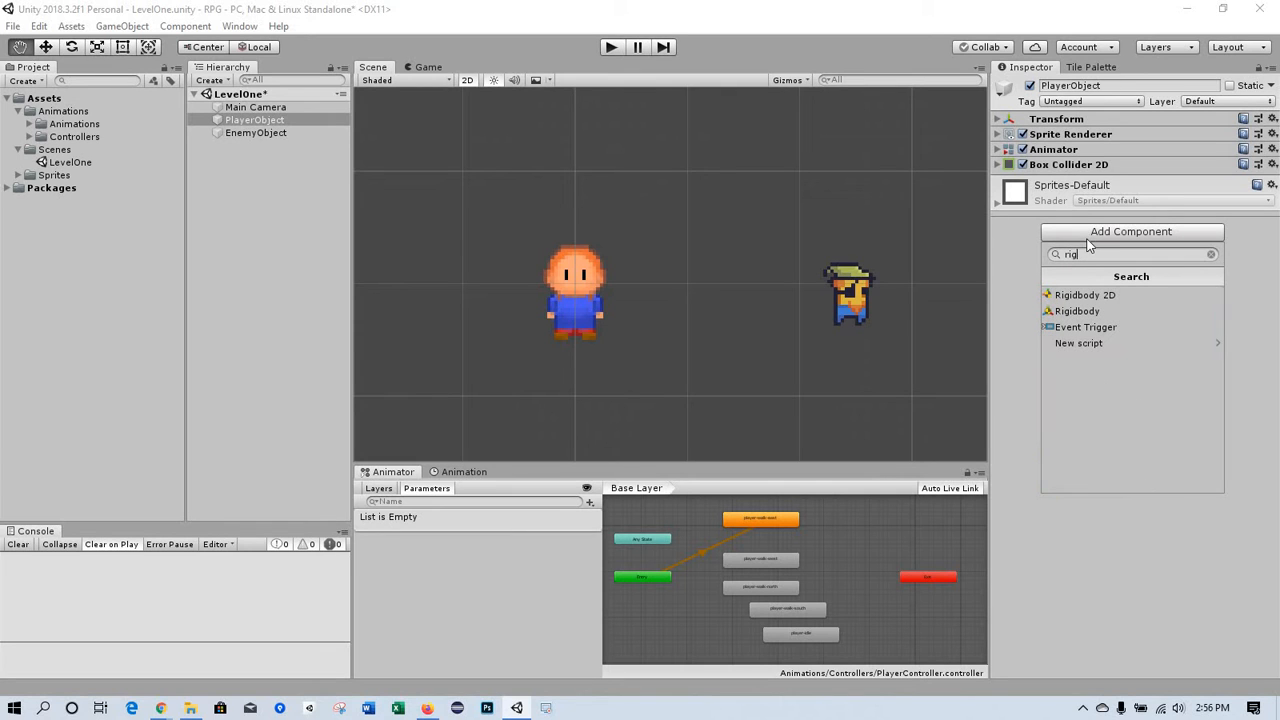
left_click(1073, 298)
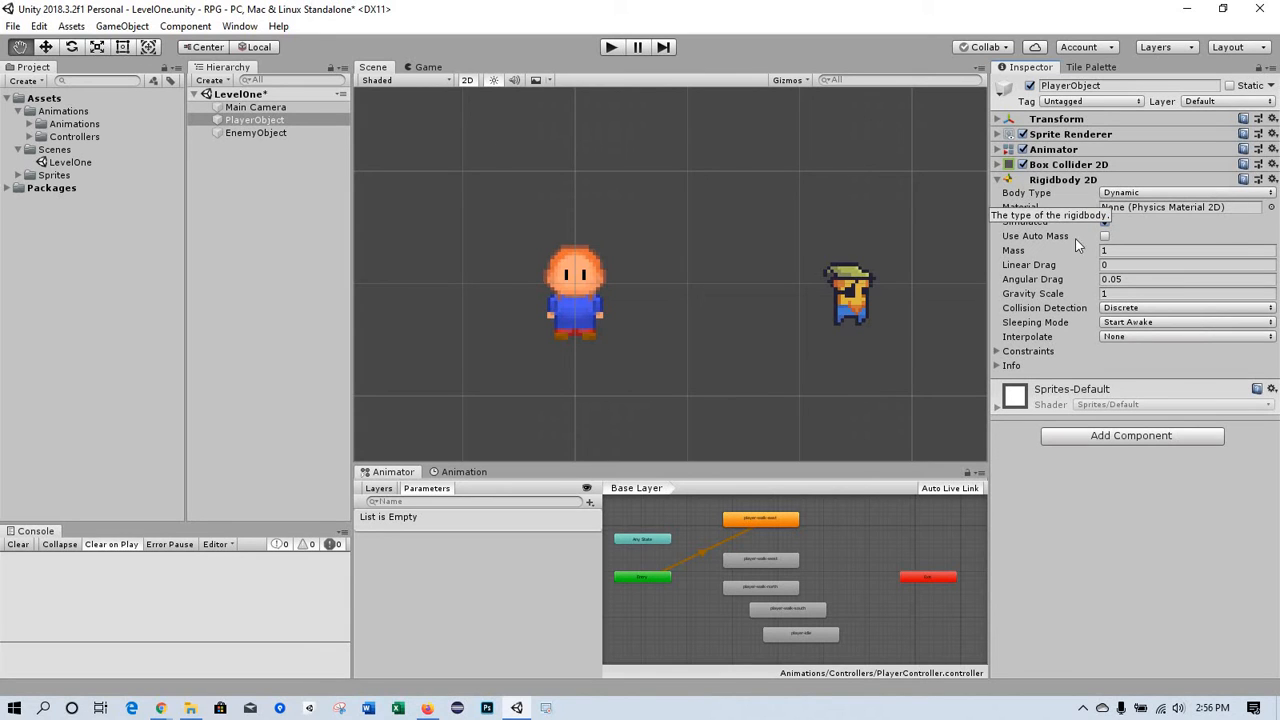
- Set the Angular Drag and Gravity Scale of PlayerObject's Rigidbody 2D to 0
left_click(1133, 280)
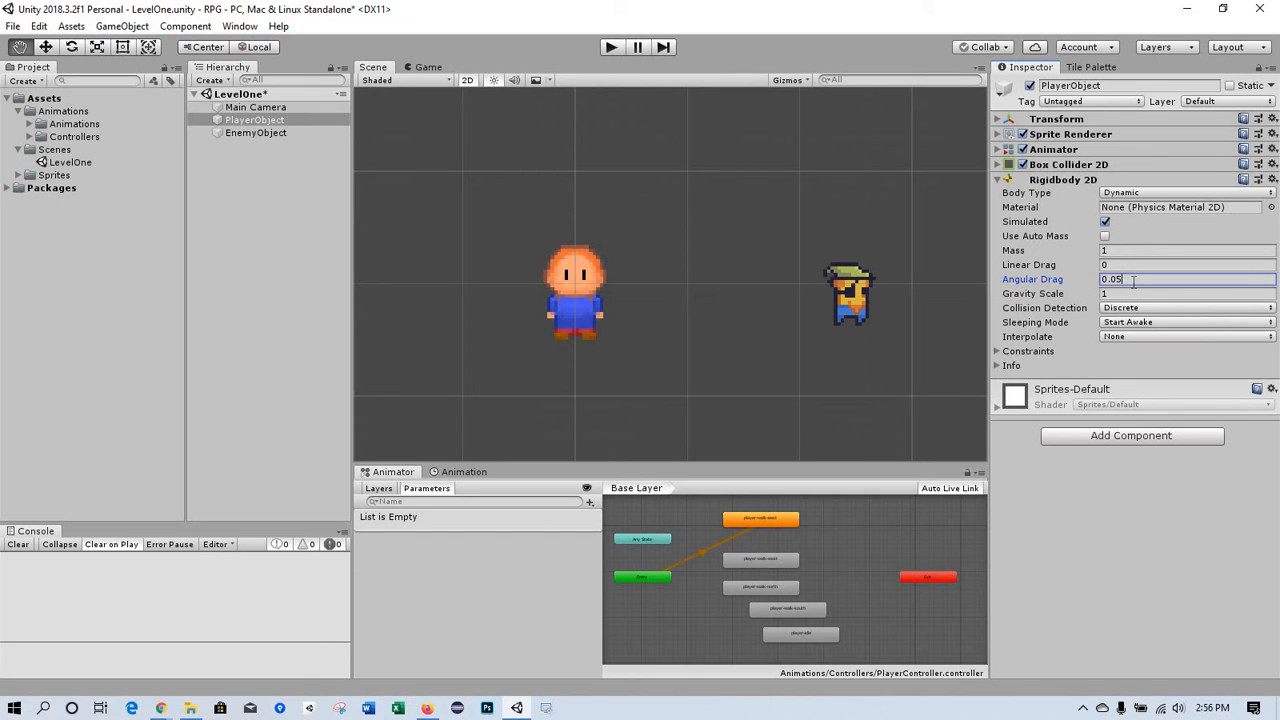
double_click(1133, 280)
type("0")
left_click(1105, 293)
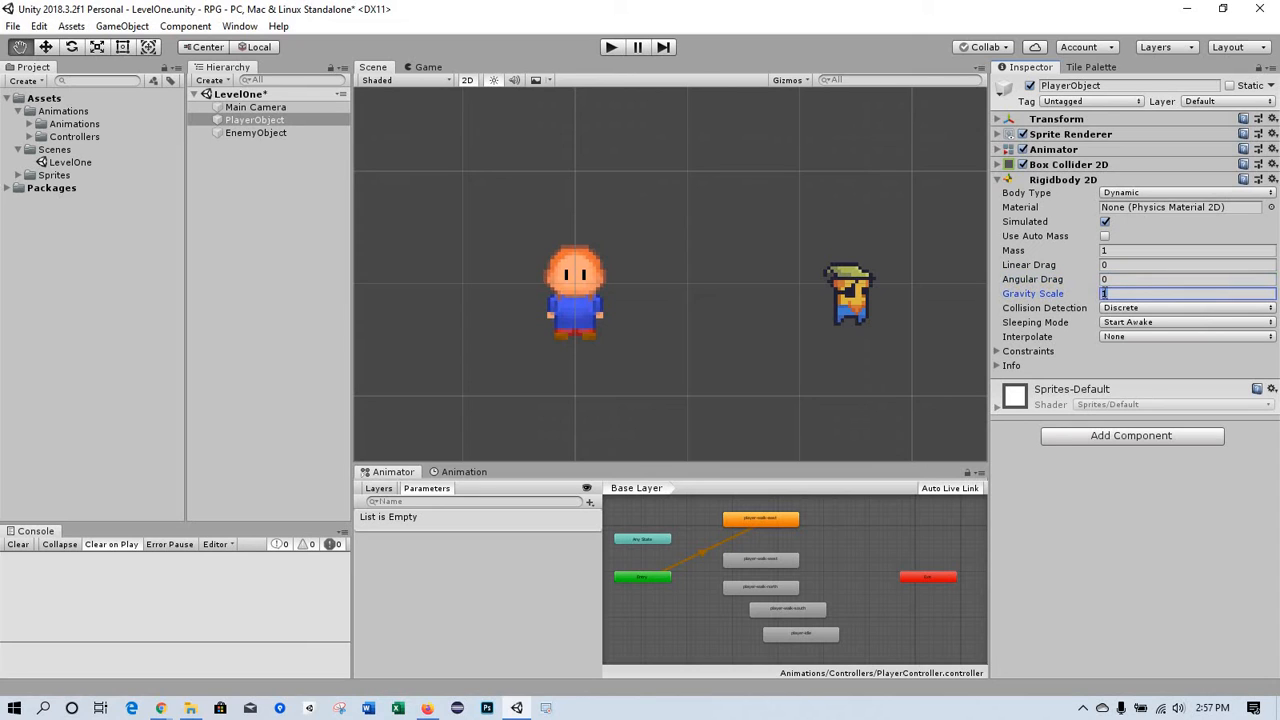
type("0")
- Add a Rigidbody 2D component to EnemyObject
left_click(263, 133)
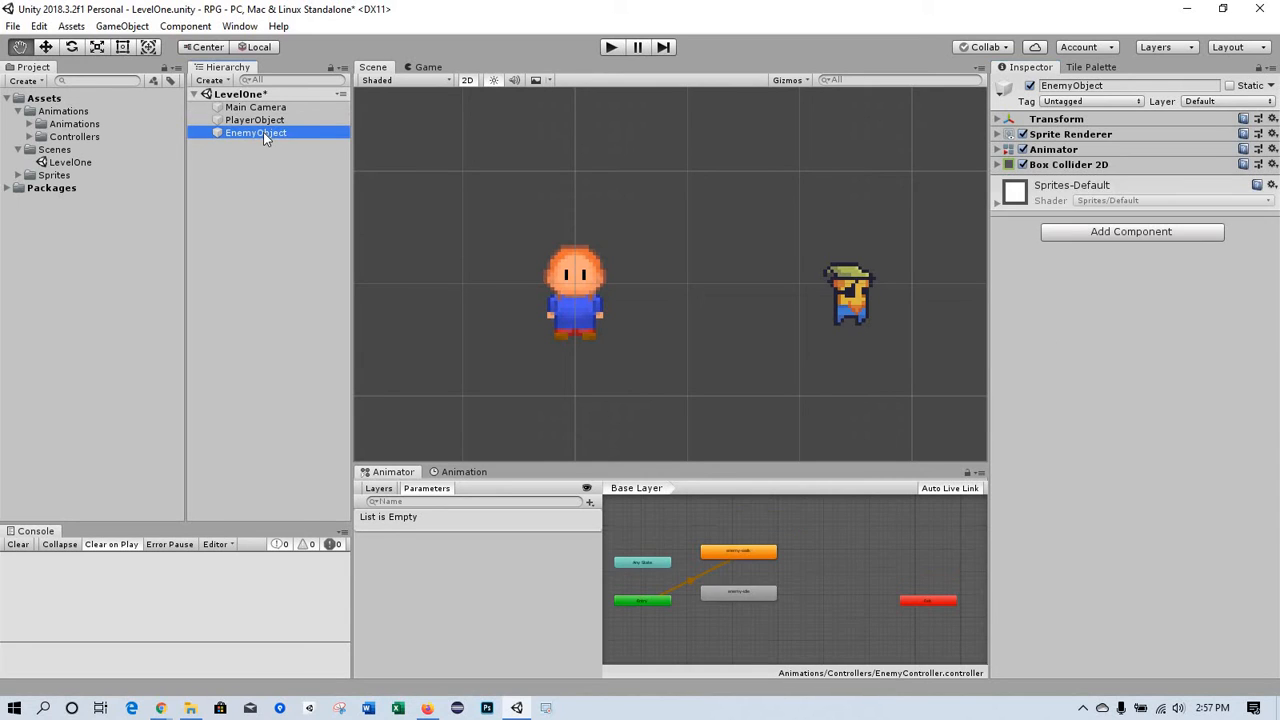
left_click(1108, 236)
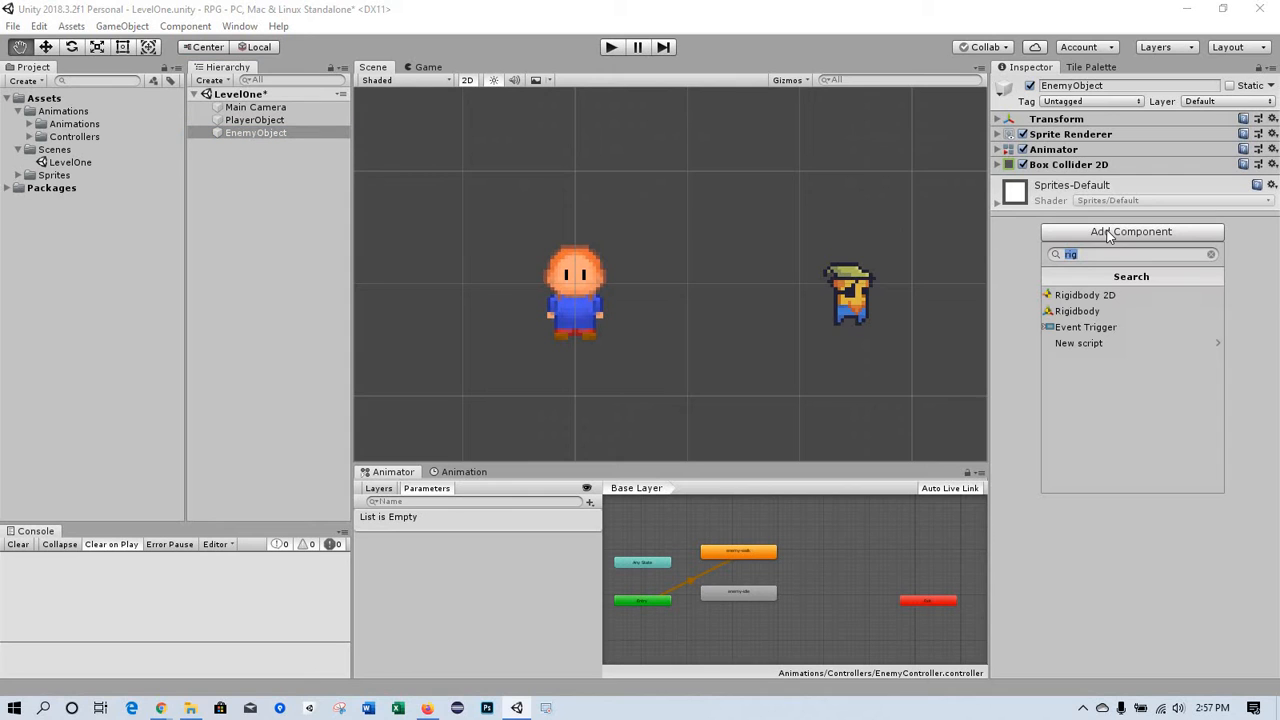
left_click(1088, 296)
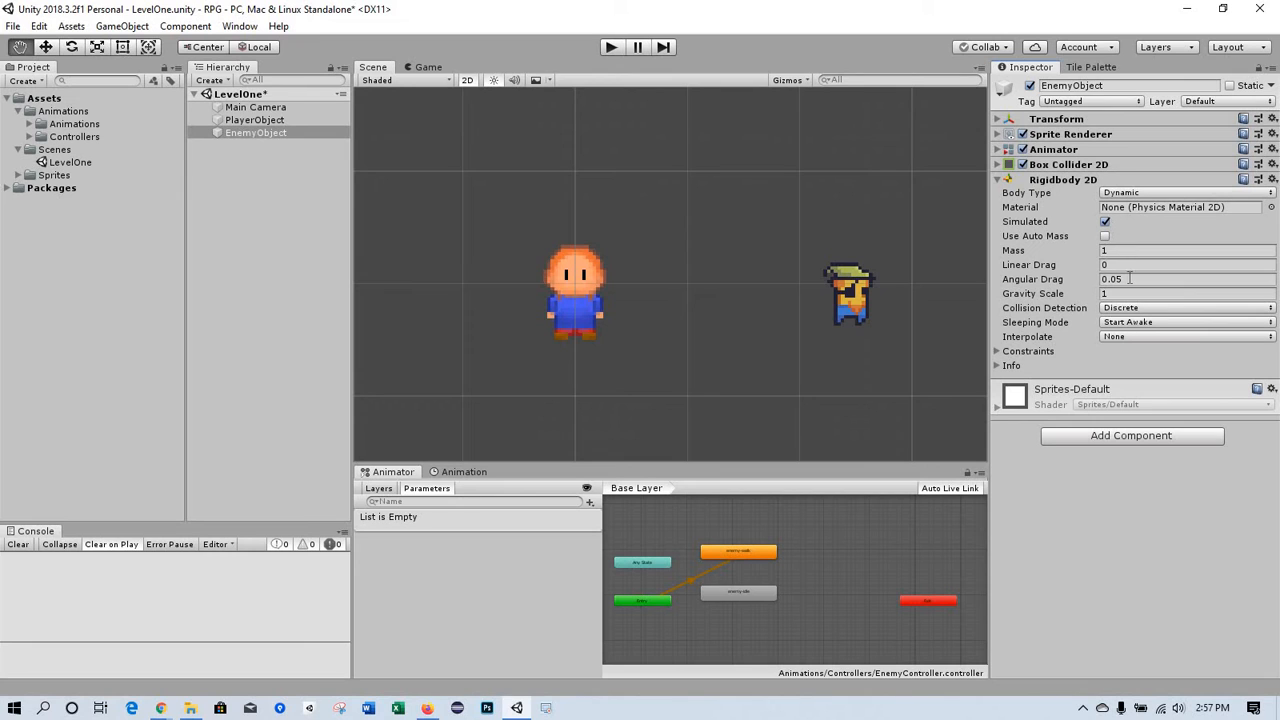
- Set the Angular Drag and Gravity Scale of EnemyObject's Rigidbody 2D to 0 and save the scene
left_click(1130, 279)
type("0")
left_click(1104, 293)
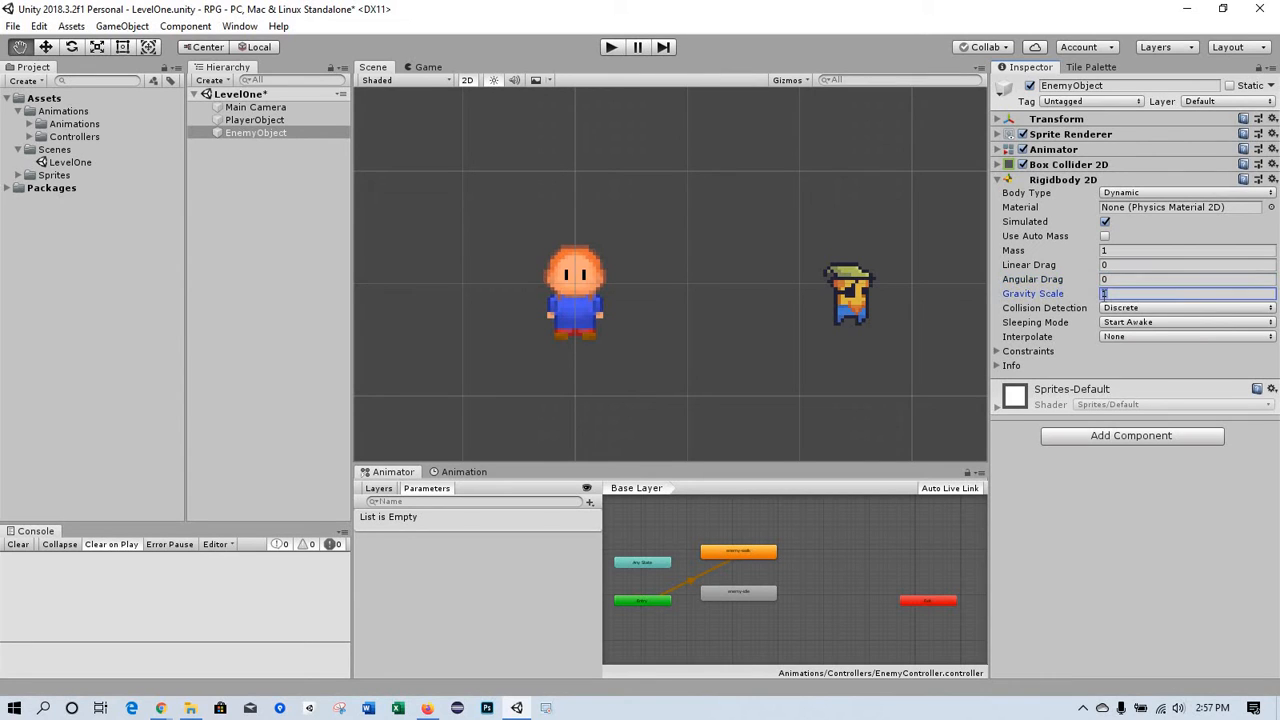
type("0")
key("ctrl+s")
left_click(996, 180)
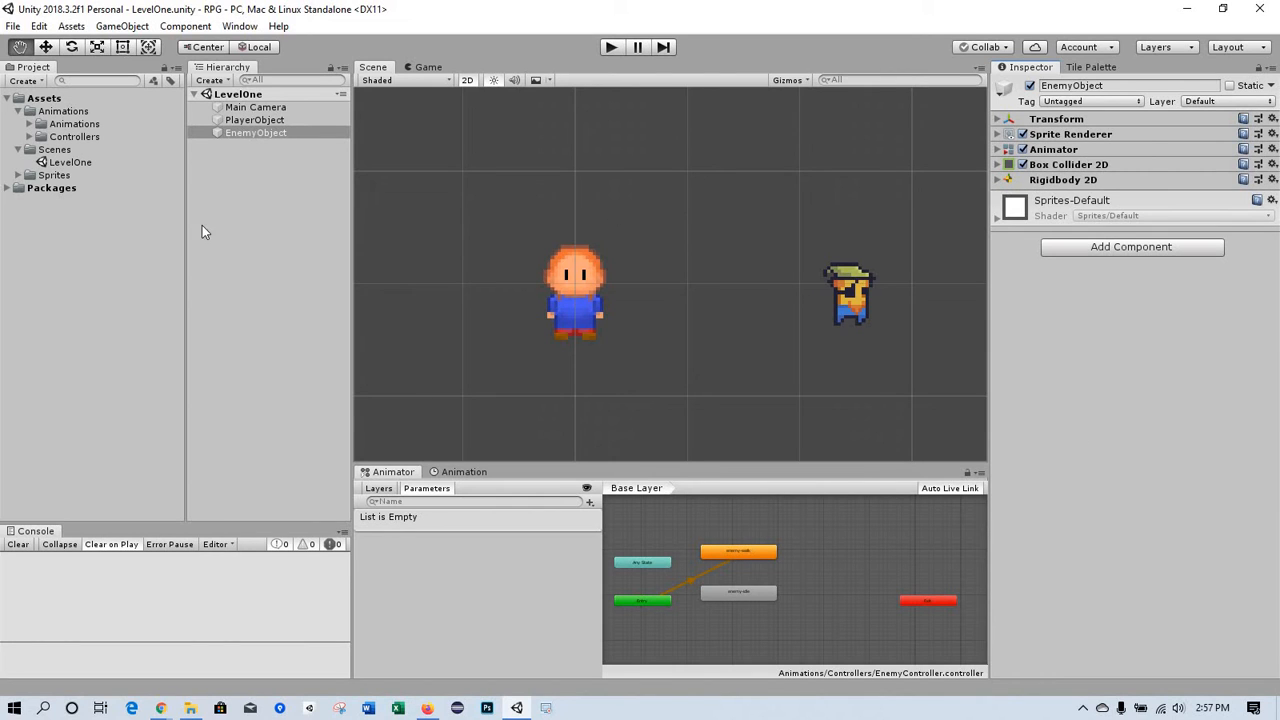
- Set the Y gravity to 0 in the project's Physics 2D settings and close the settings
left_click(39, 27)
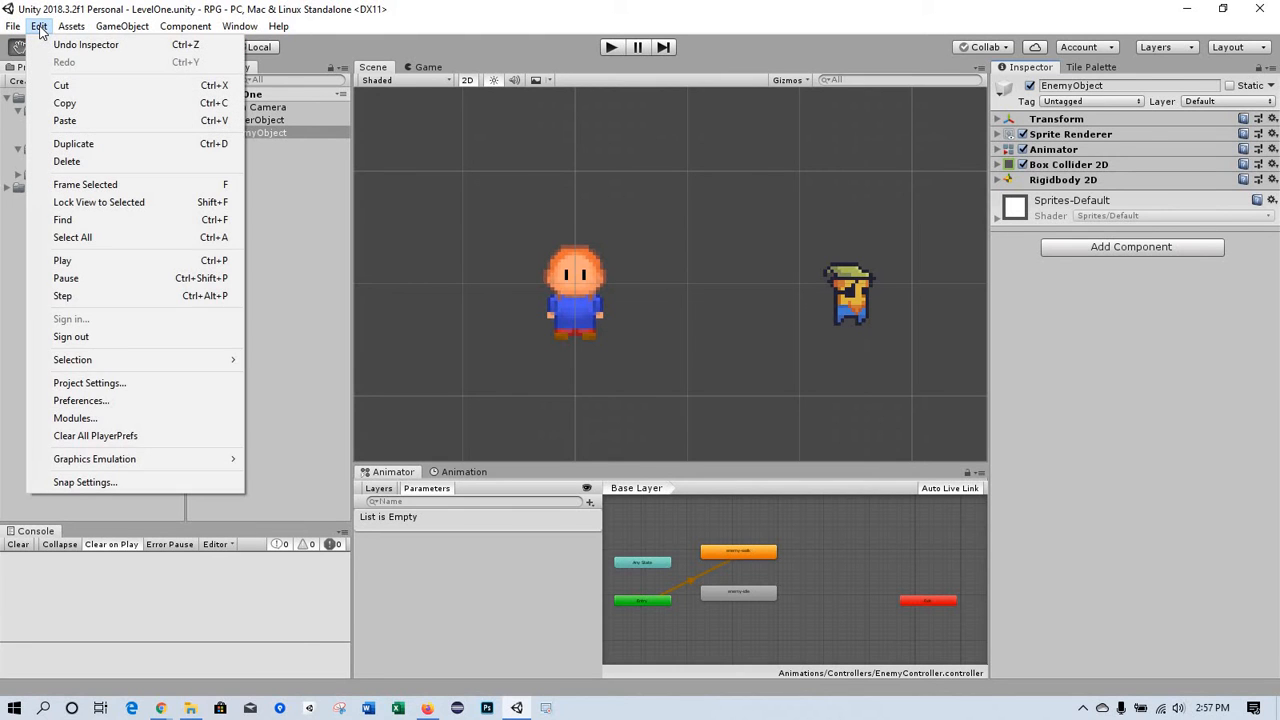
left_click(106, 384)
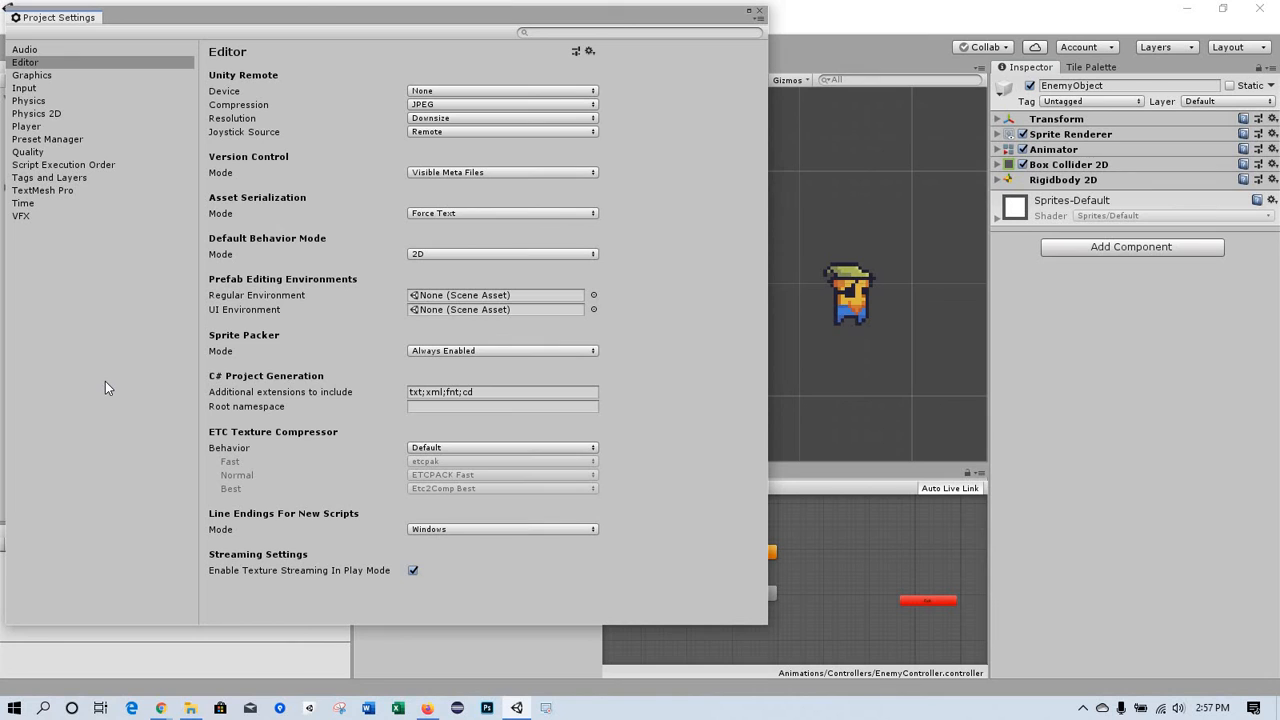
left_click(37, 113)
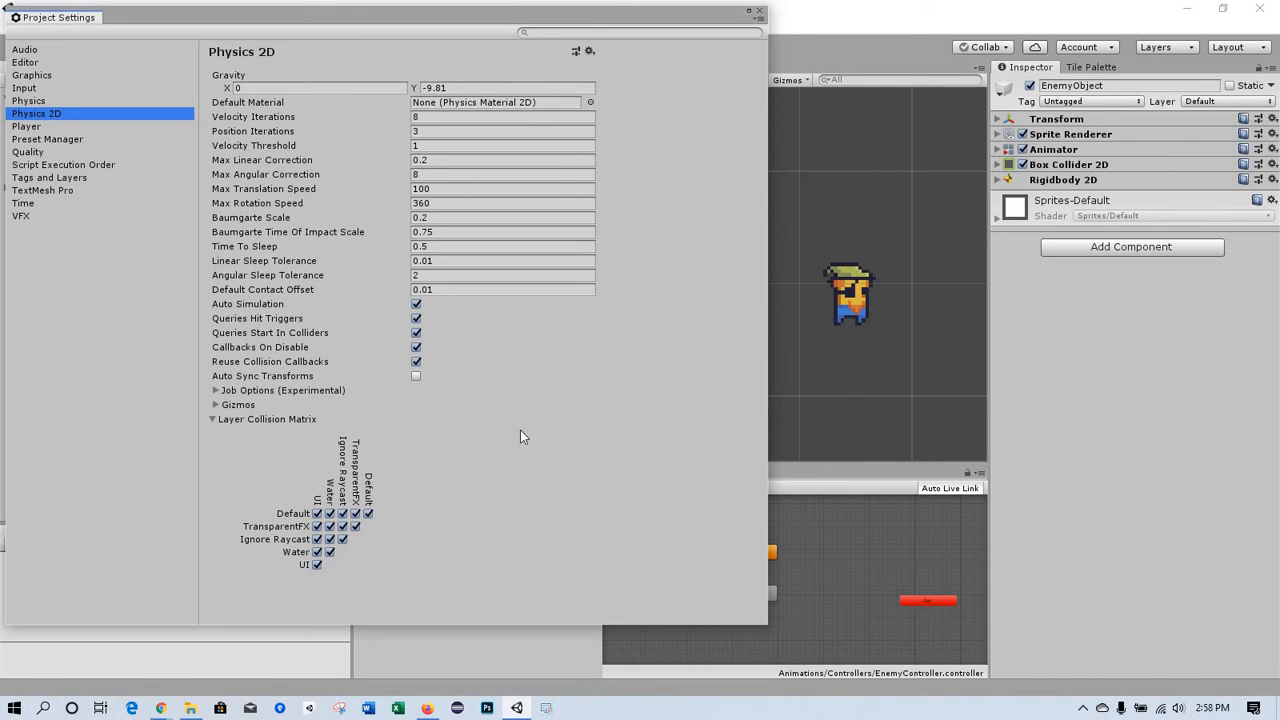
left_click(455, 88)
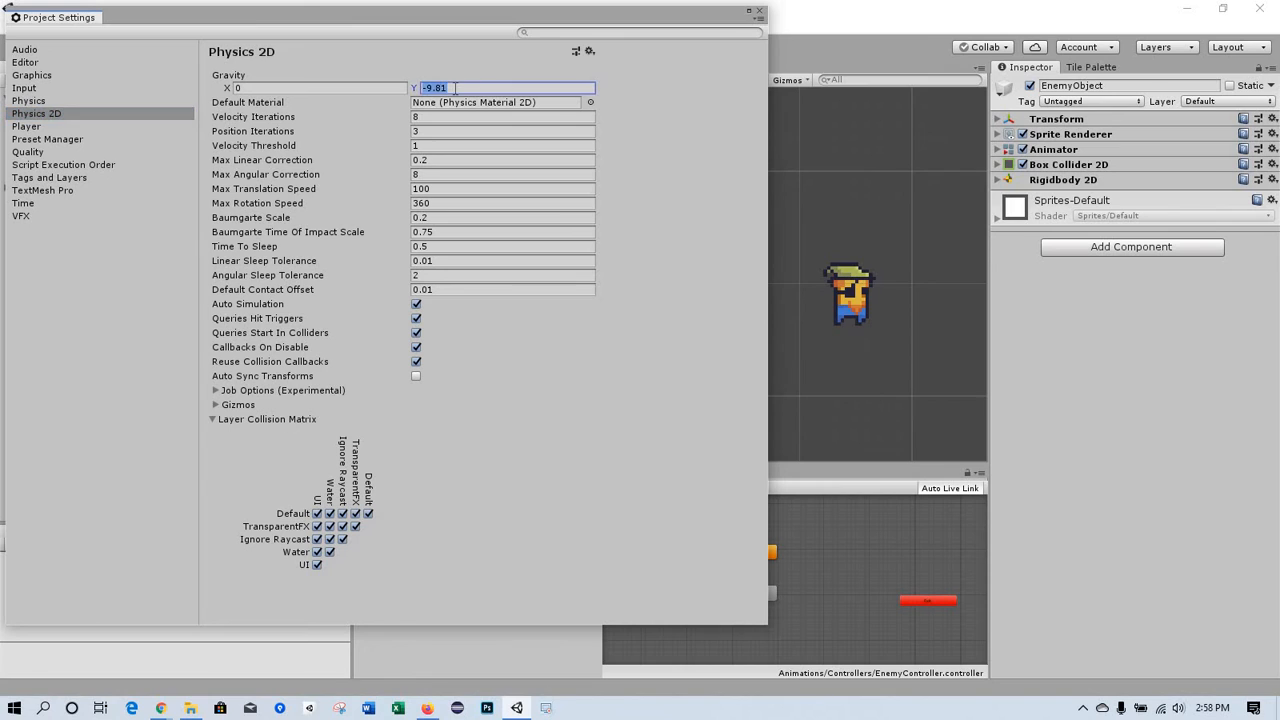
key("BackSpace")
type("0")
left_click(757, 10)
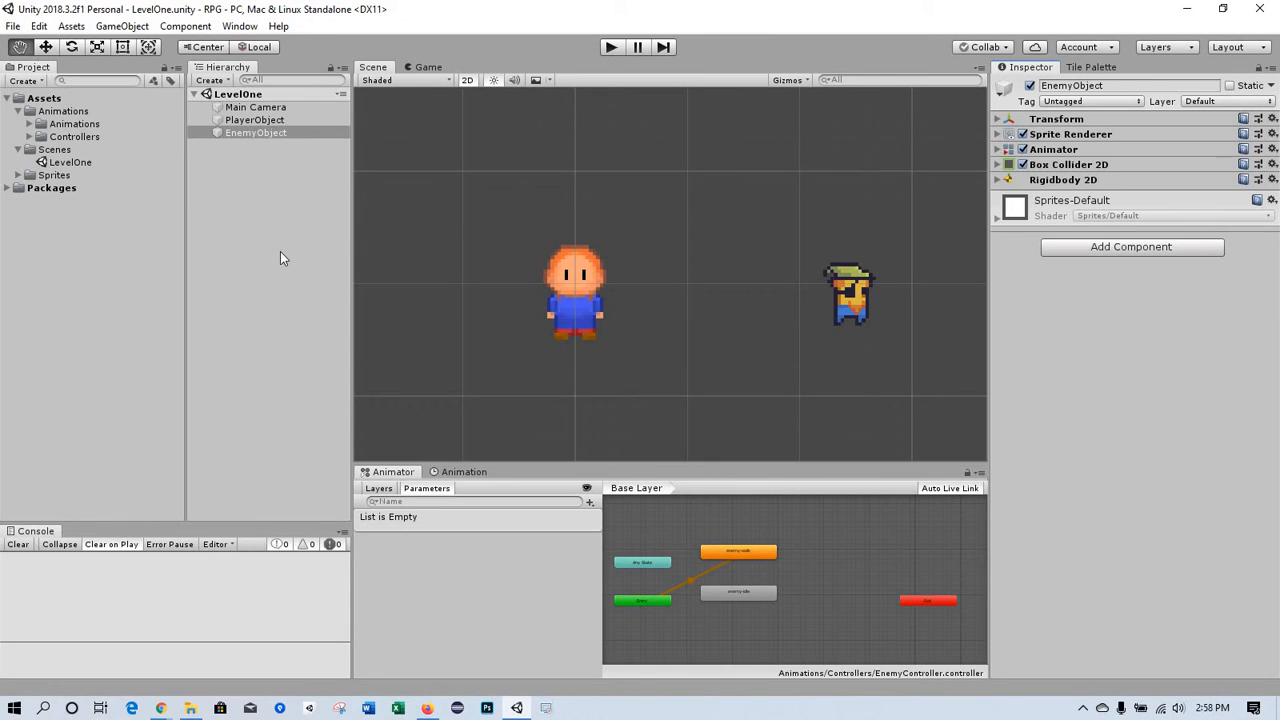
- Assign the Player tag to PlayerObject
left_click(256, 120)
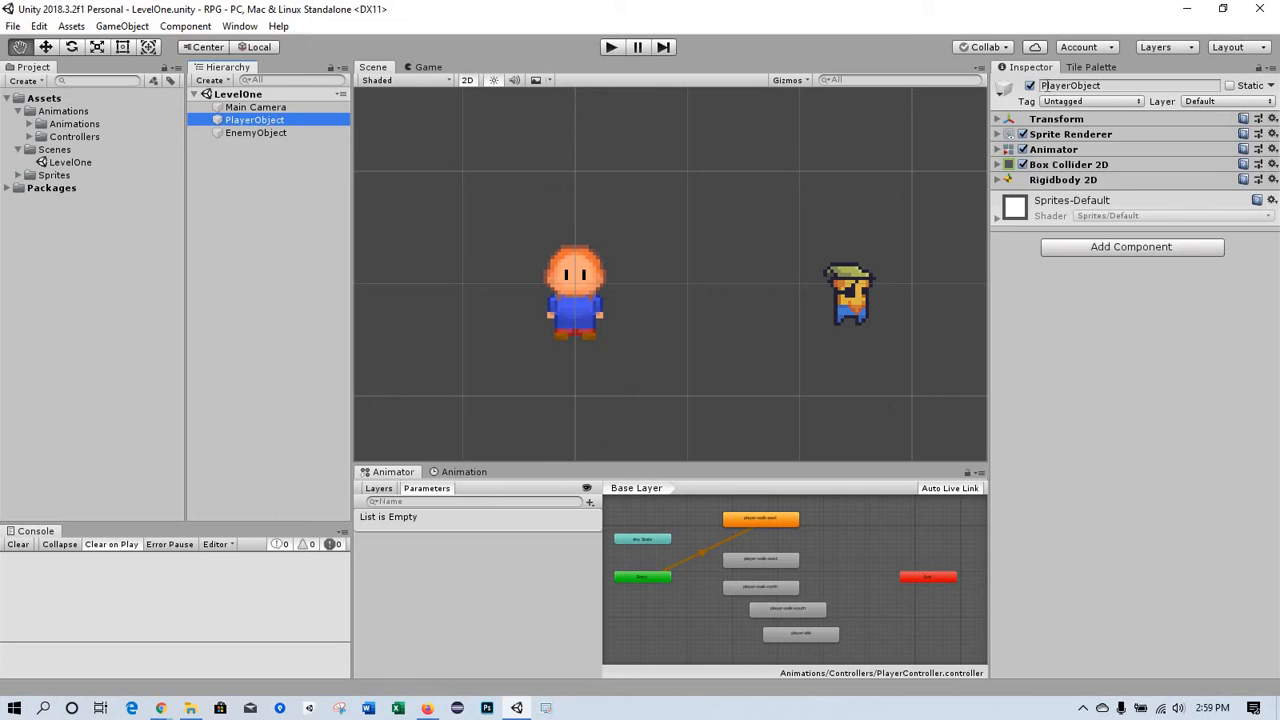
left_click(1139, 102)
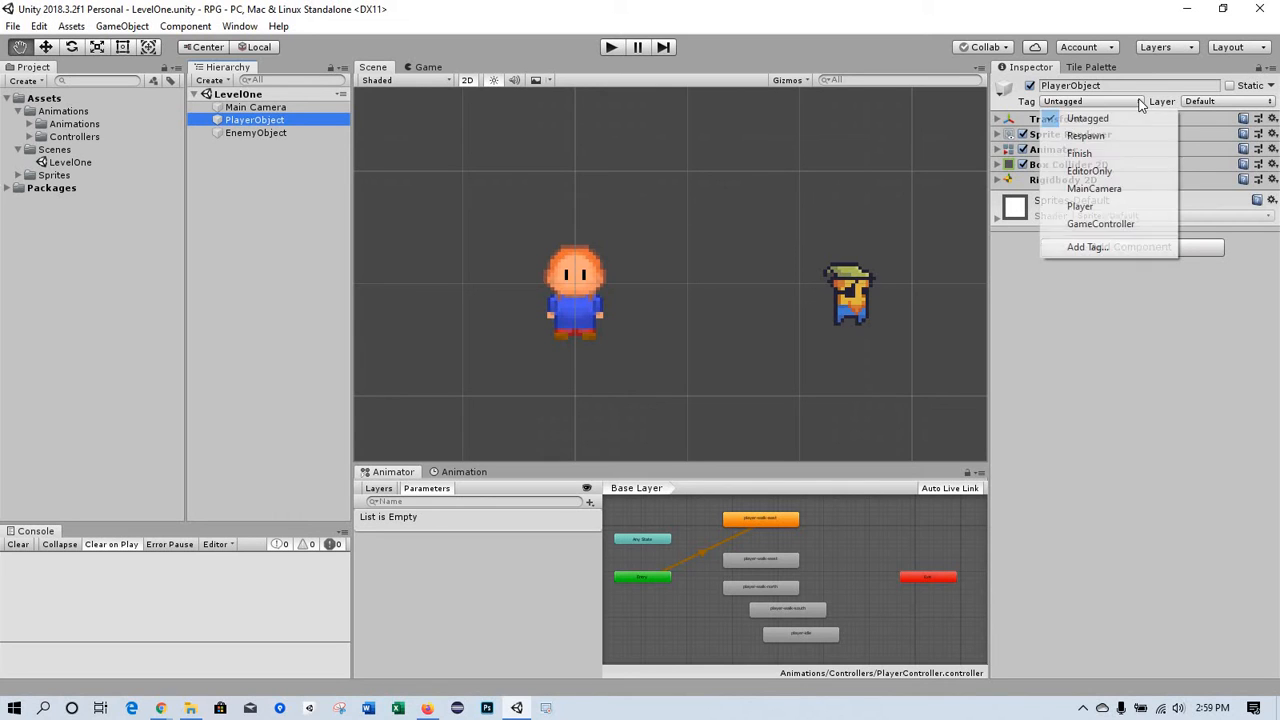
left_click(1082, 207)
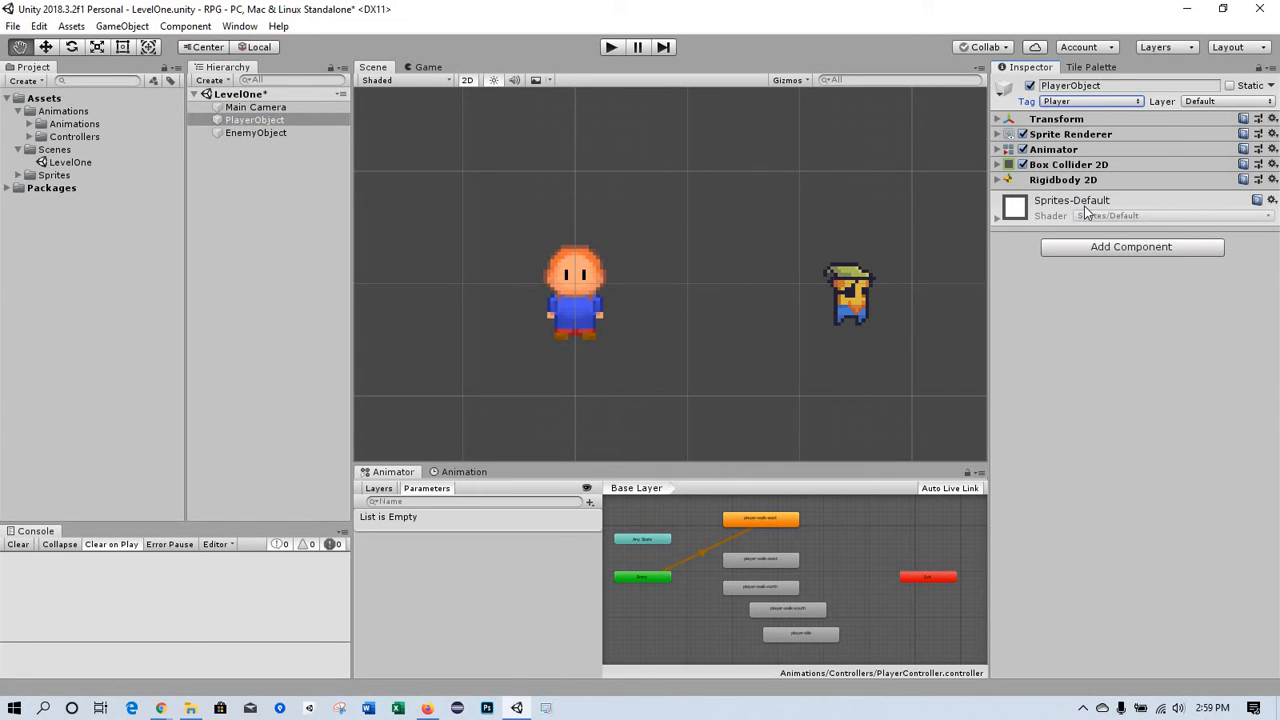
- Create a new tag named Enemy in the project's tag list, starting from EnemyObject
left_click(255, 133)
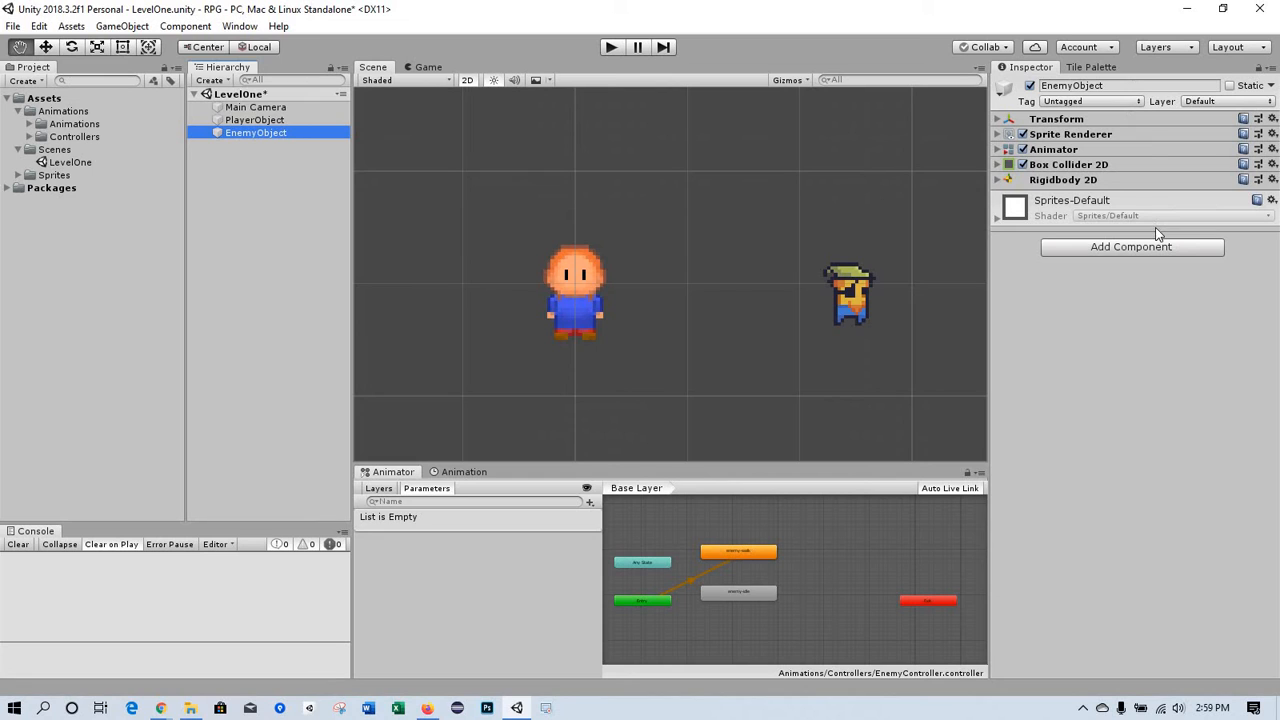
left_click(1140, 102)
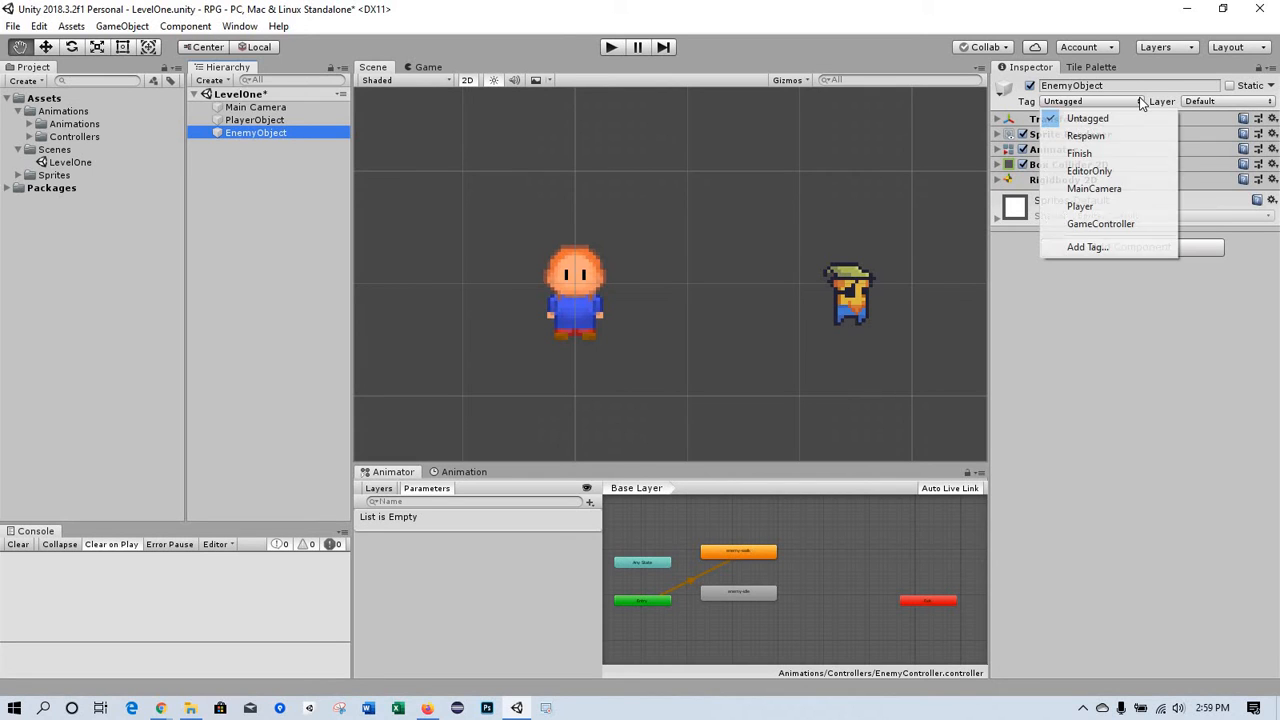
left_click(1103, 251)
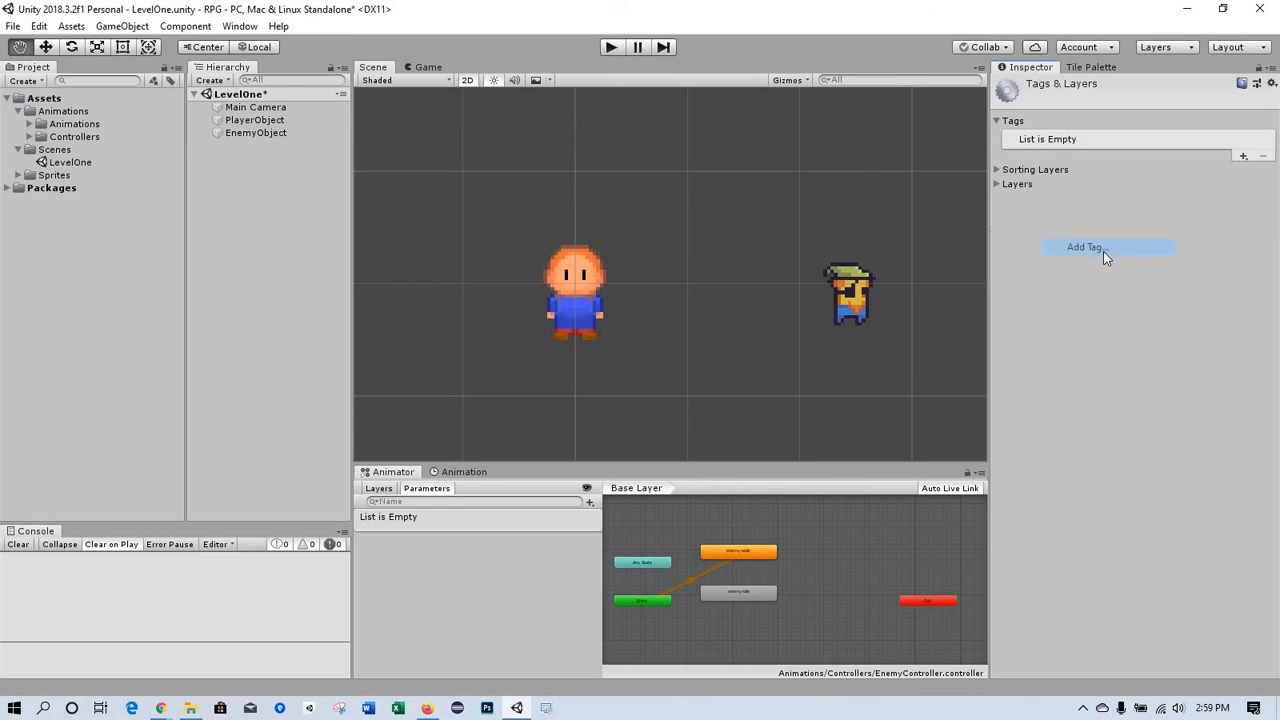
left_click(1243, 156)
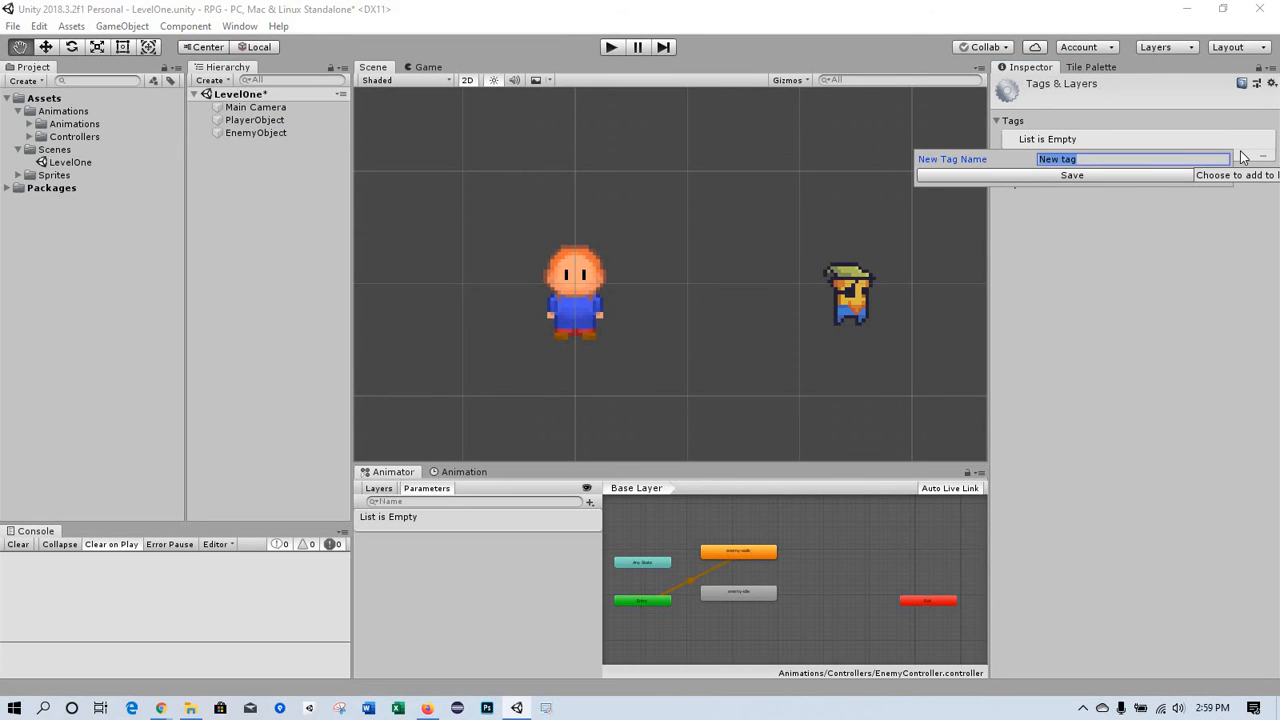
type("Enemy")
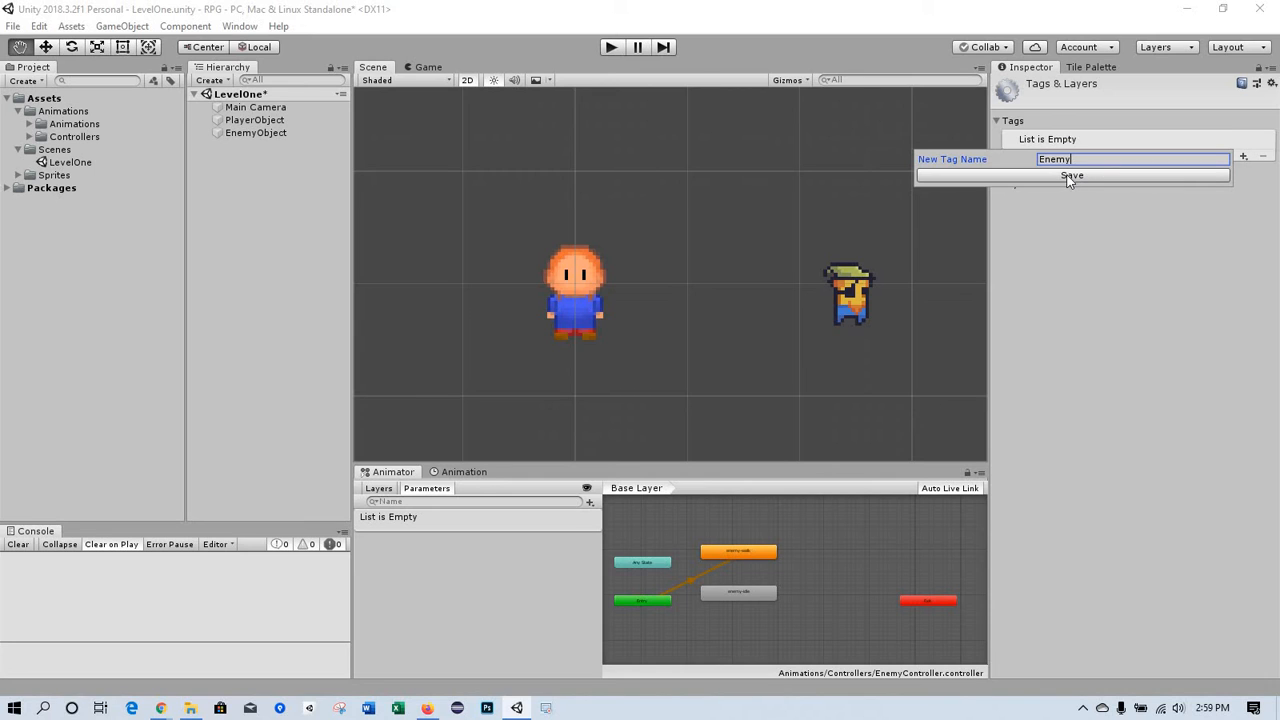
left_click(1129, 177)
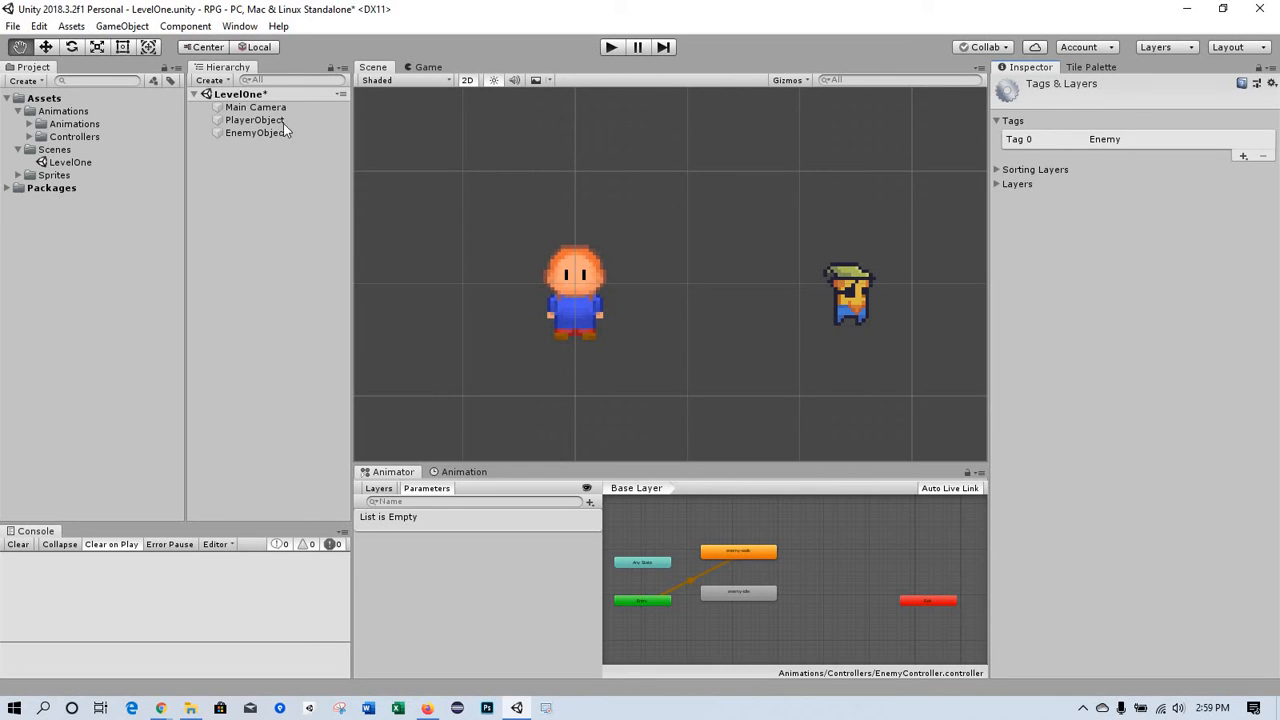
- Assign the Enemy tag to EnemyObject and save the scene
left_click(255, 133)
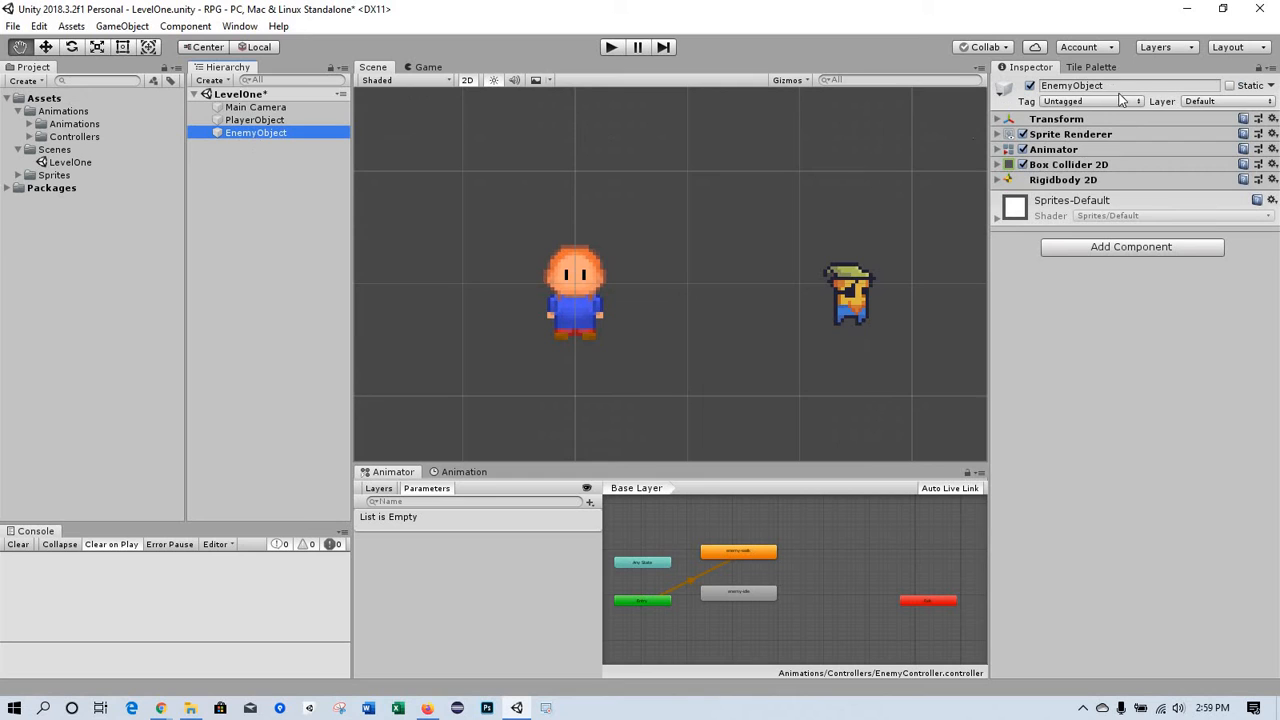
left_click(1134, 103)
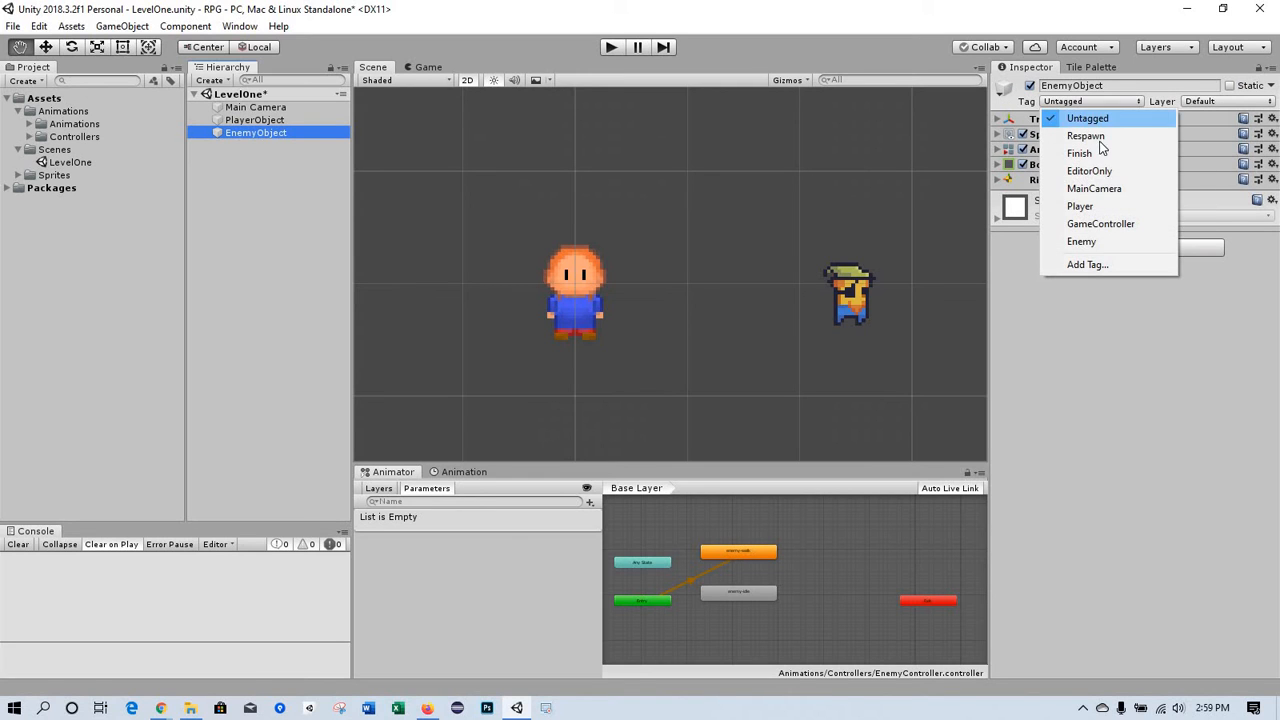
left_click(1097, 243)
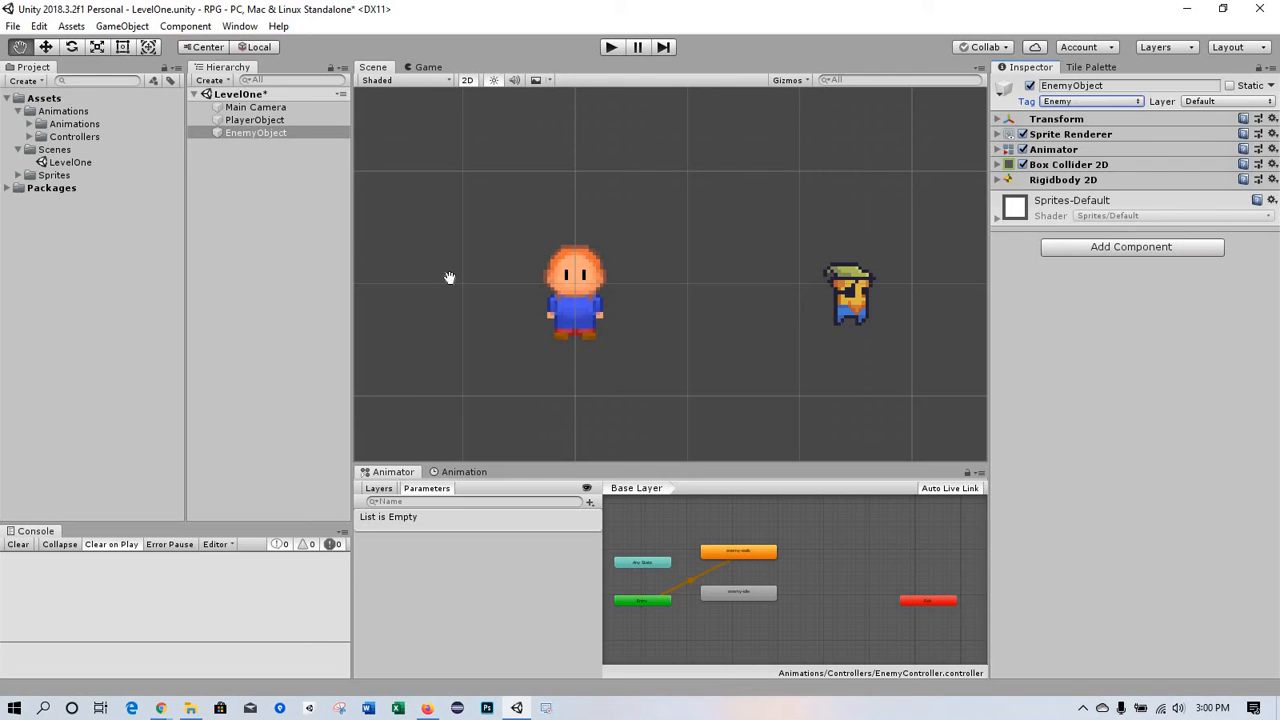
left_click(338, 255)
key("ctrl+s")
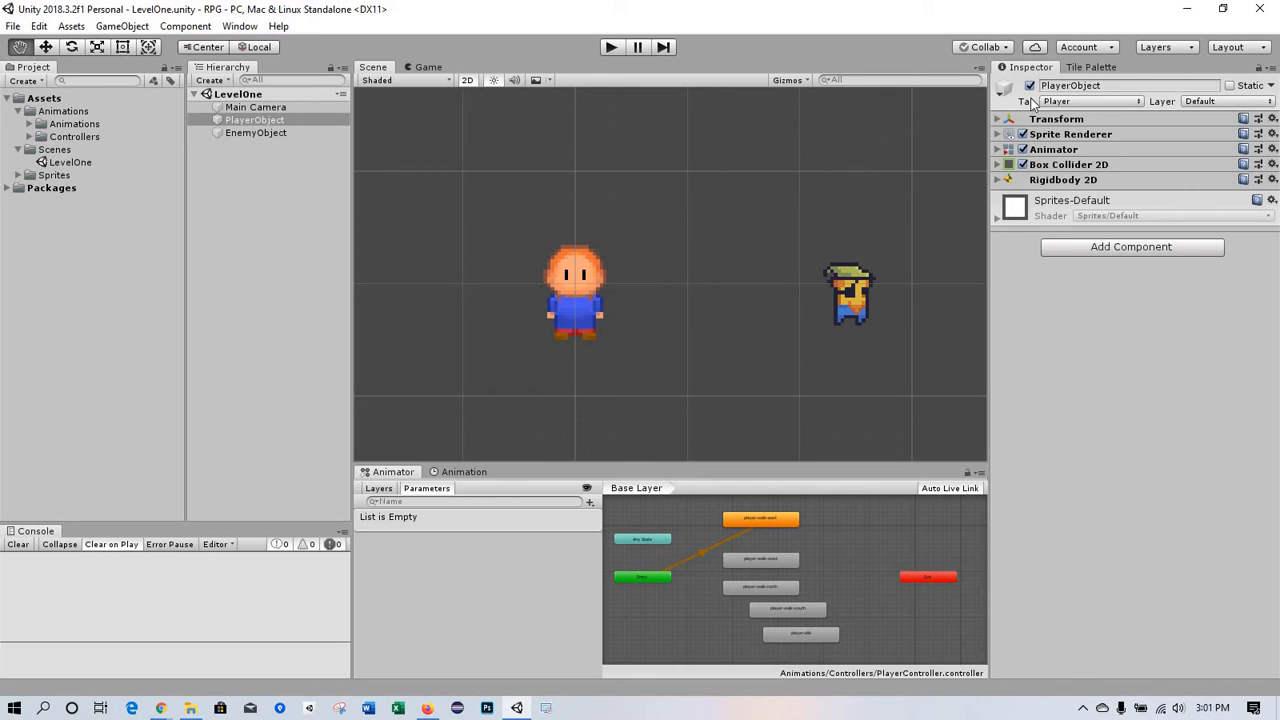
- Add a layer named Blocking as User Layer 8 in the project's layer settings
left_click(1189, 51)
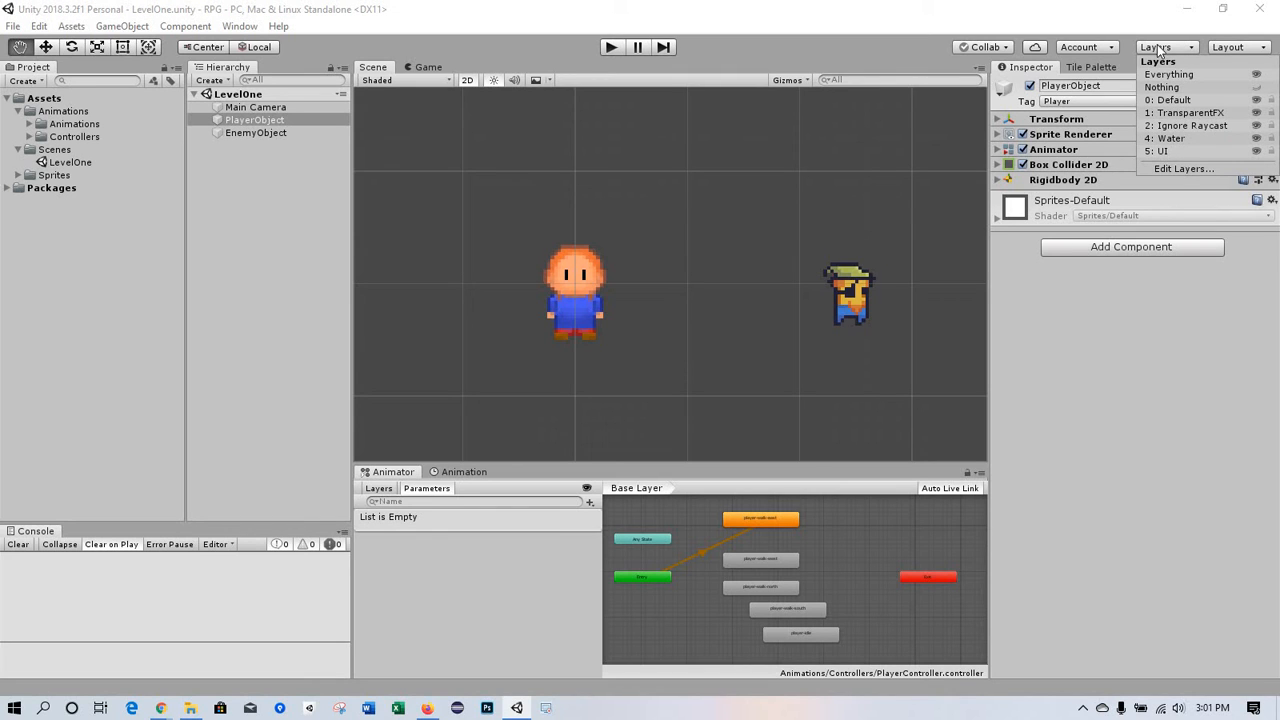
left_click(1181, 167)
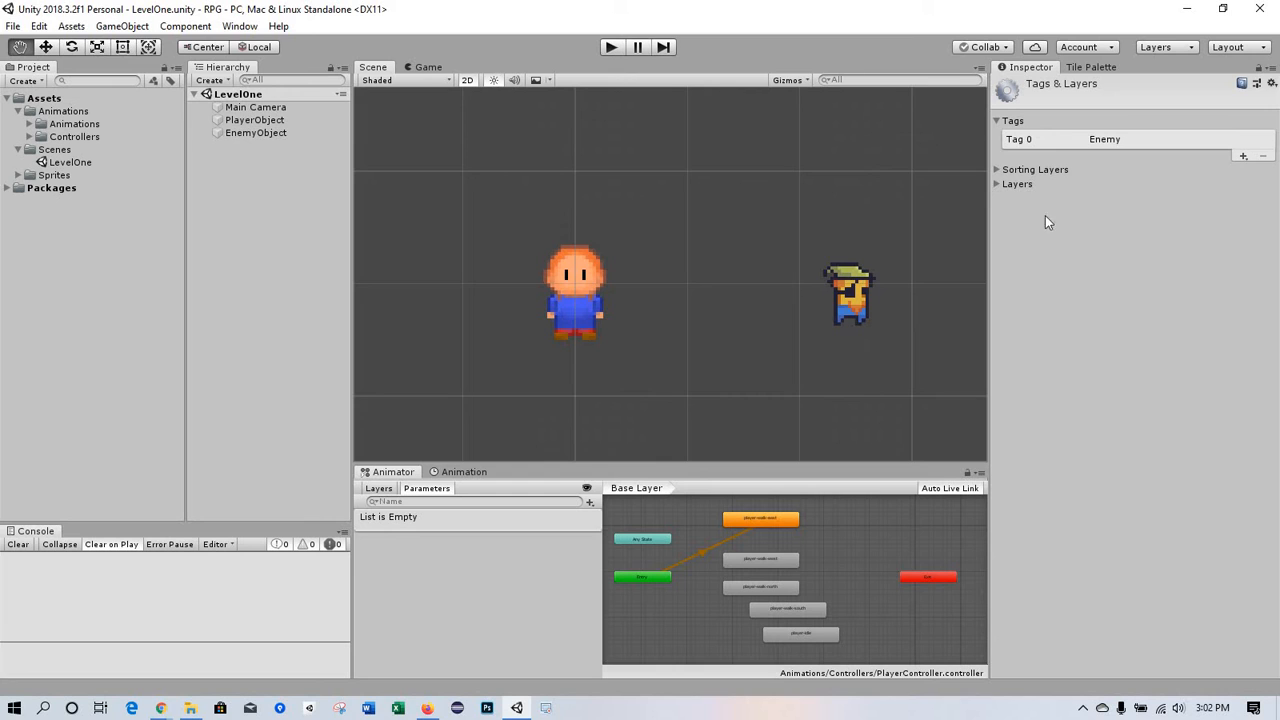
left_click(996, 184)
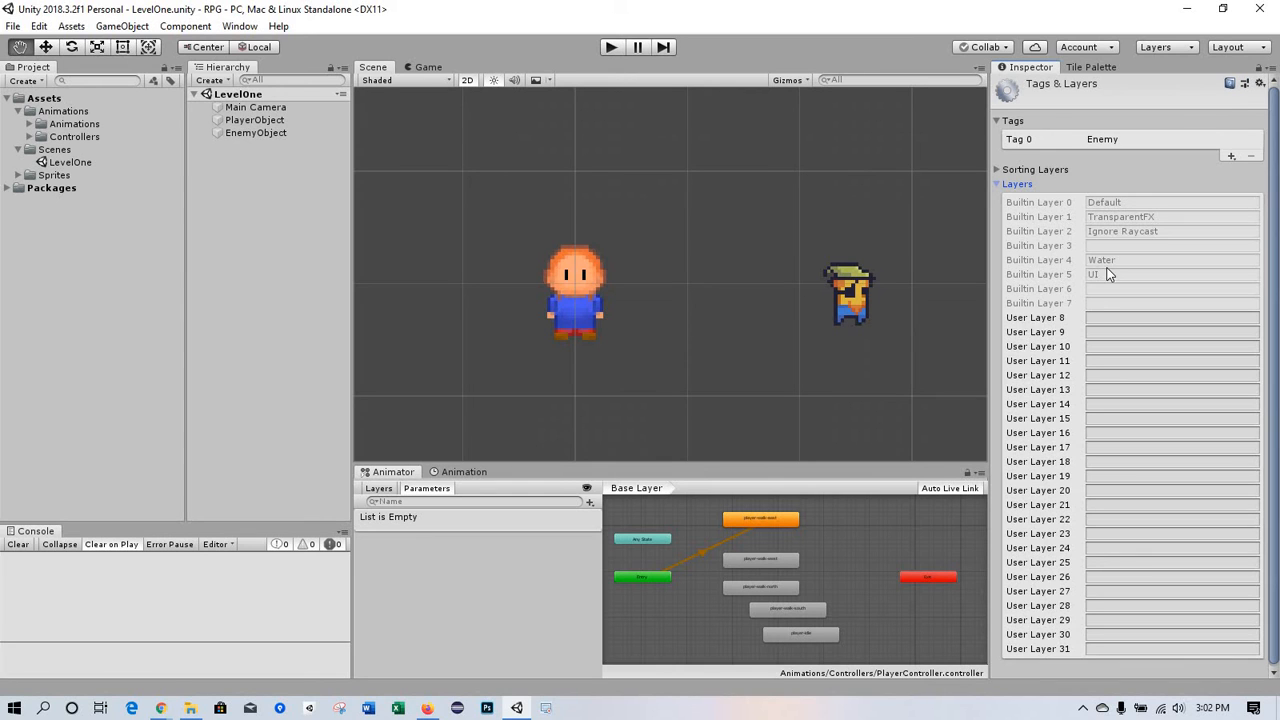
left_click(1108, 318)
type("Blocking")
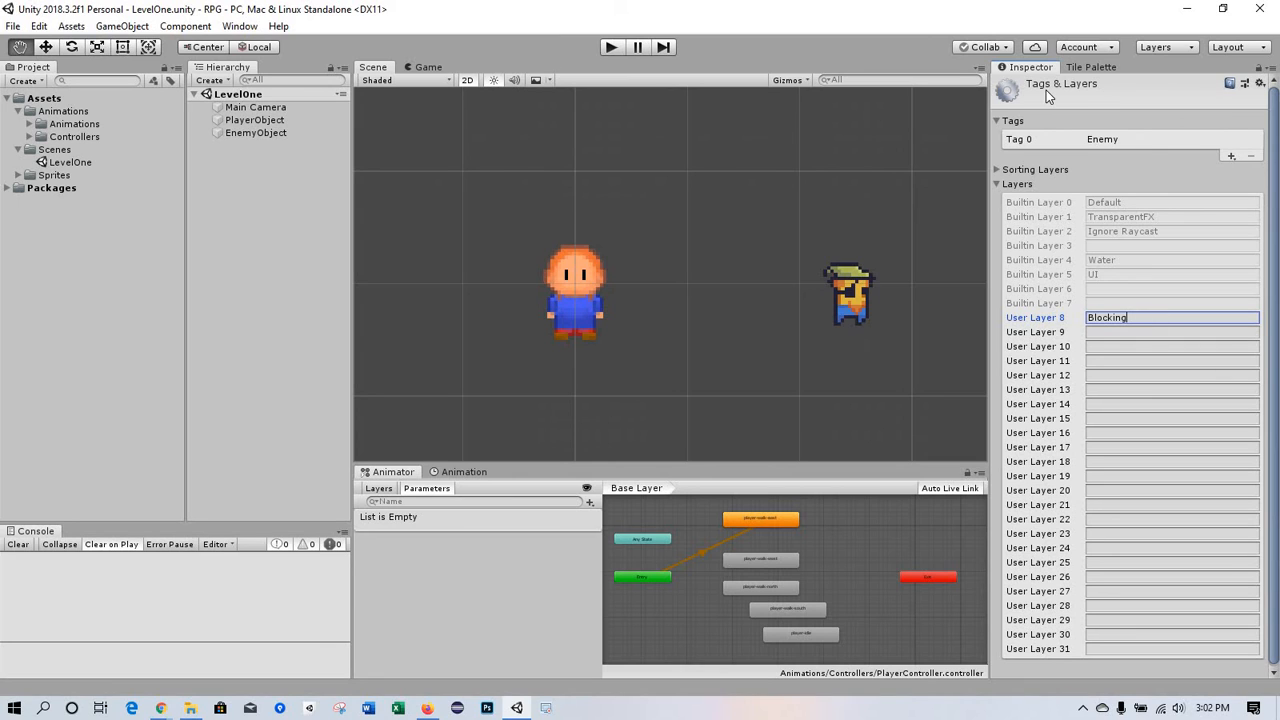
- Assign PlayerObject to the Blocking layer
left_click(264, 120)
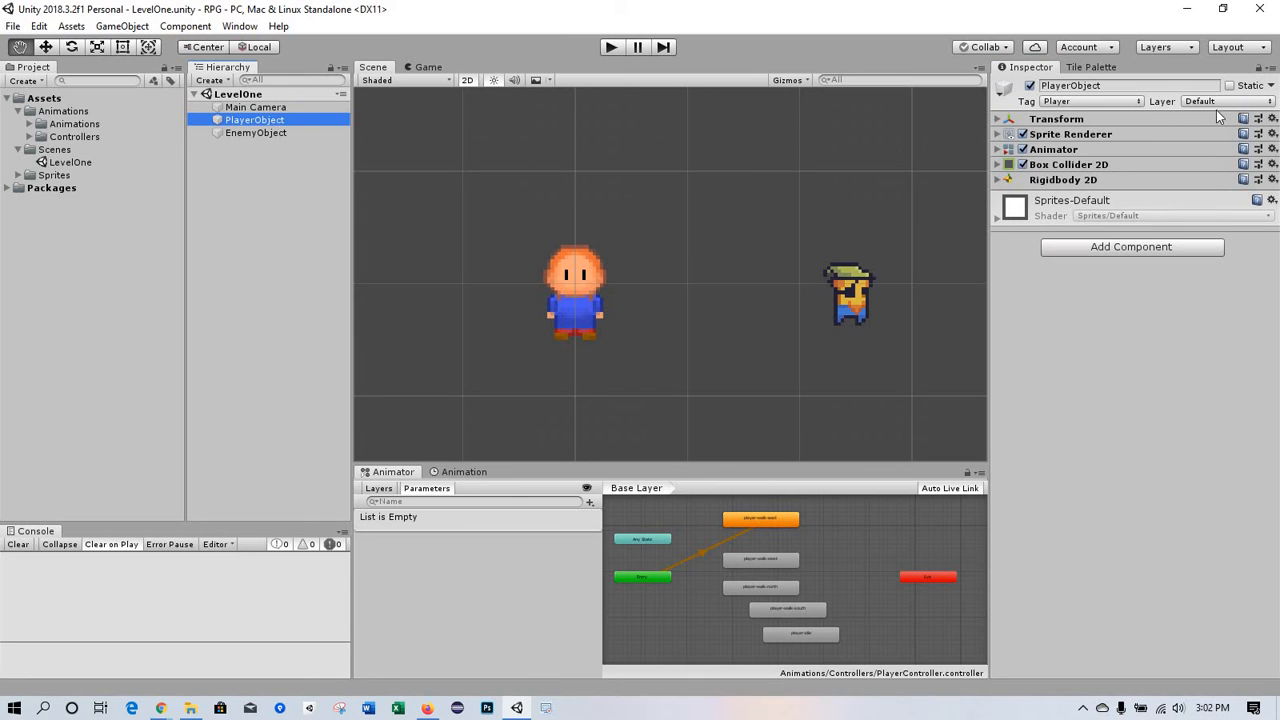
left_click(1250, 104)
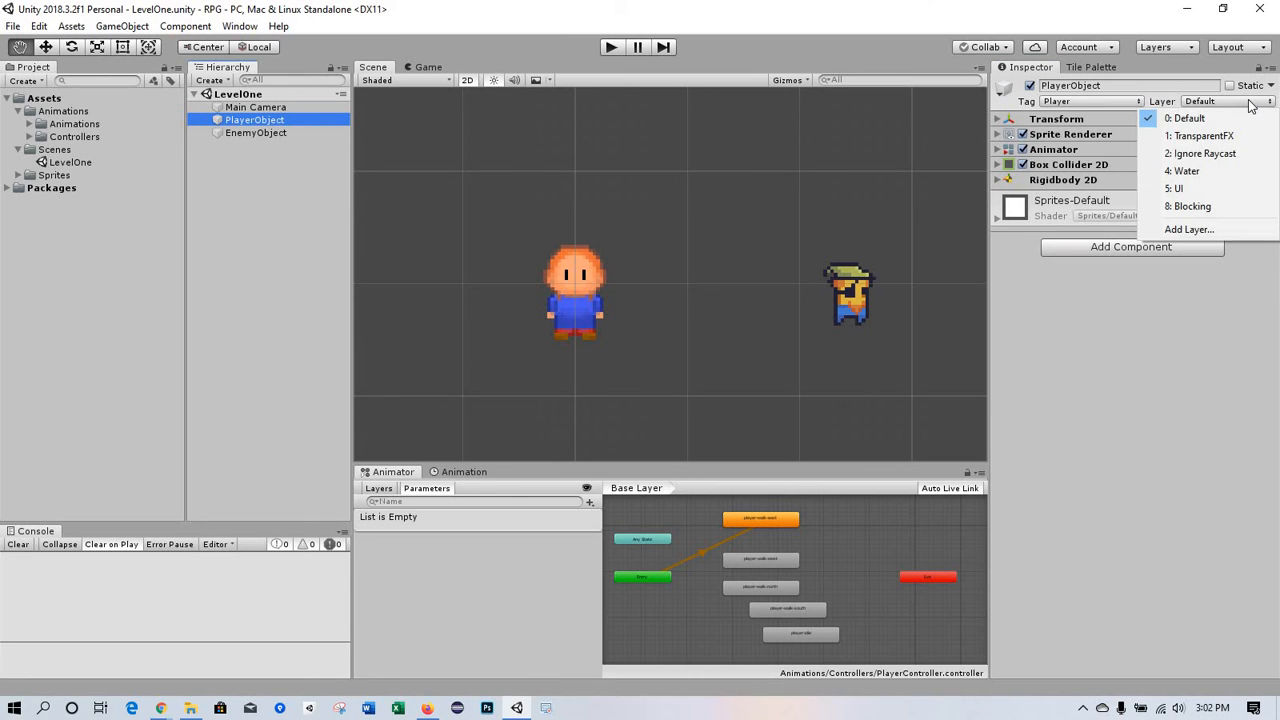
left_click(1196, 207)
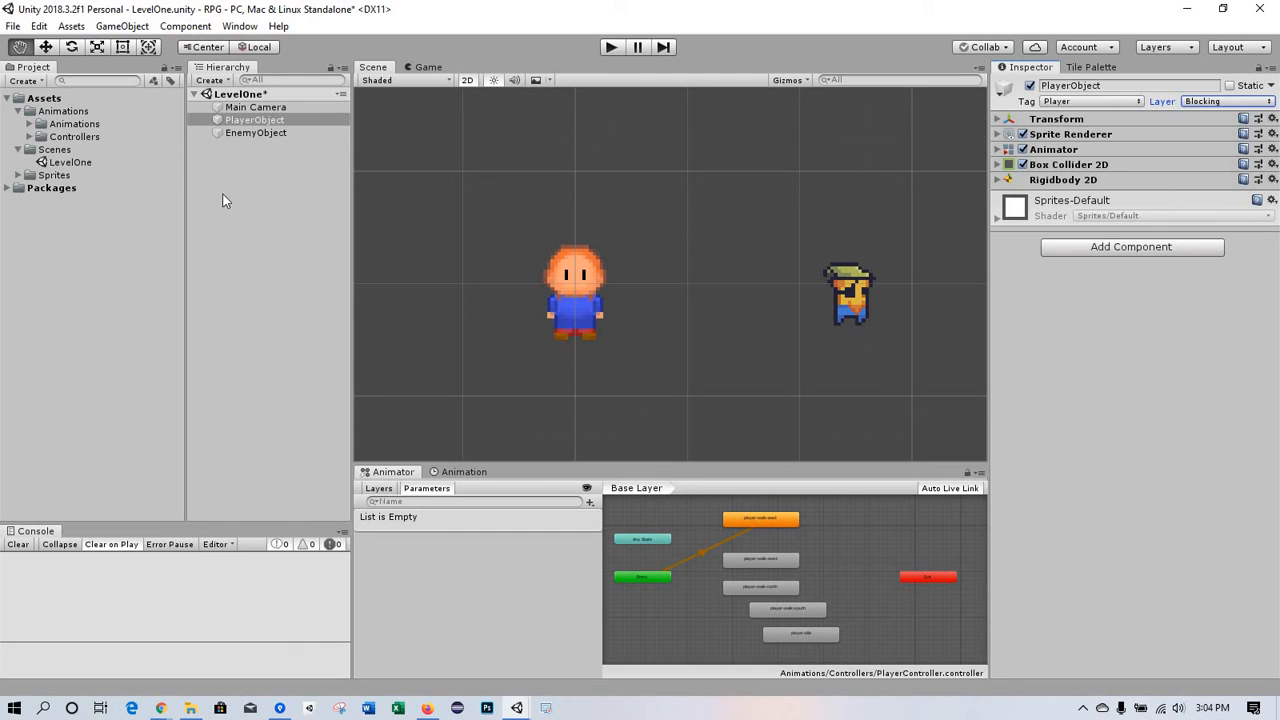
- Assign EnemyObject to the Blocking layer and save the scene
left_click(258, 132)
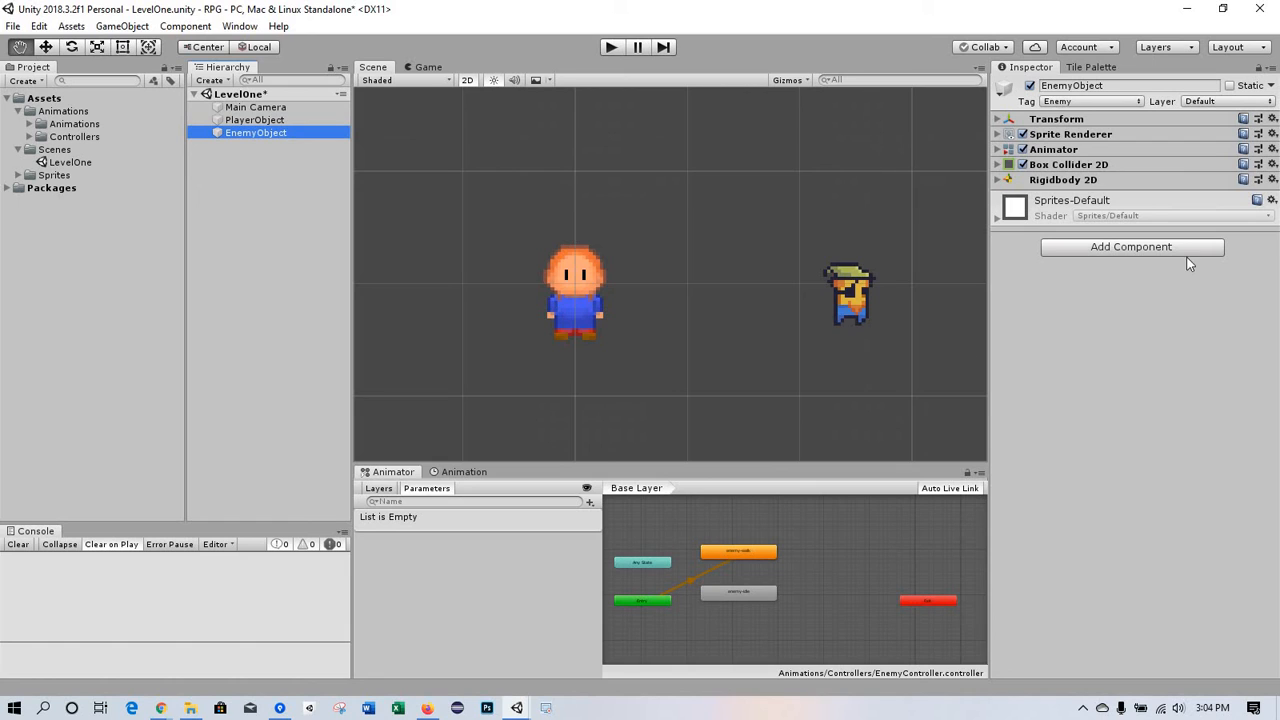
left_click(1246, 102)
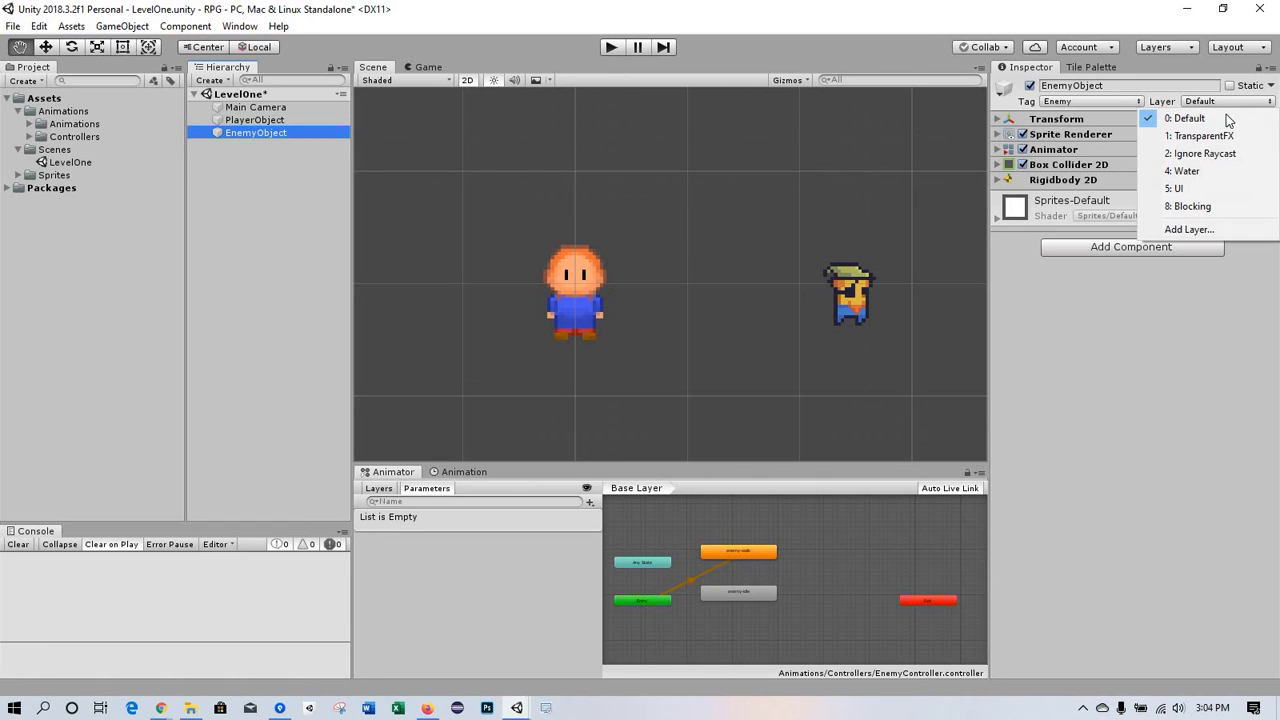
left_click(1206, 206)
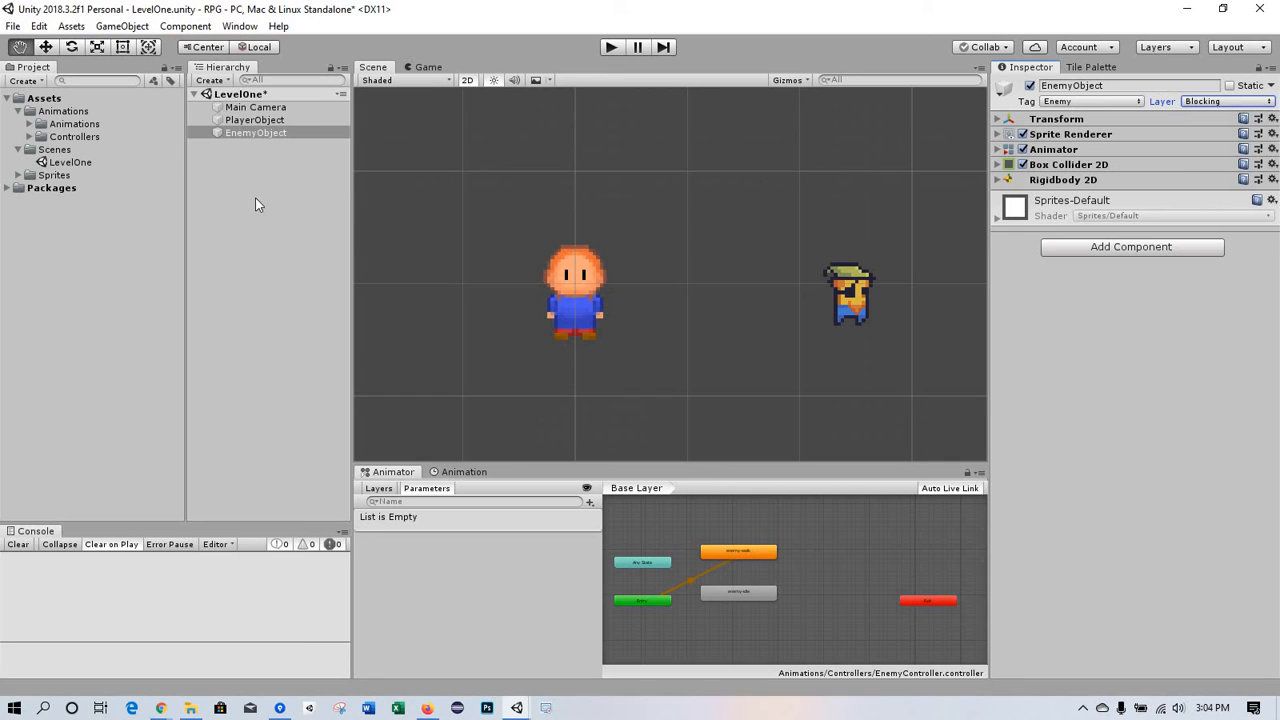
key("ctrl+s")
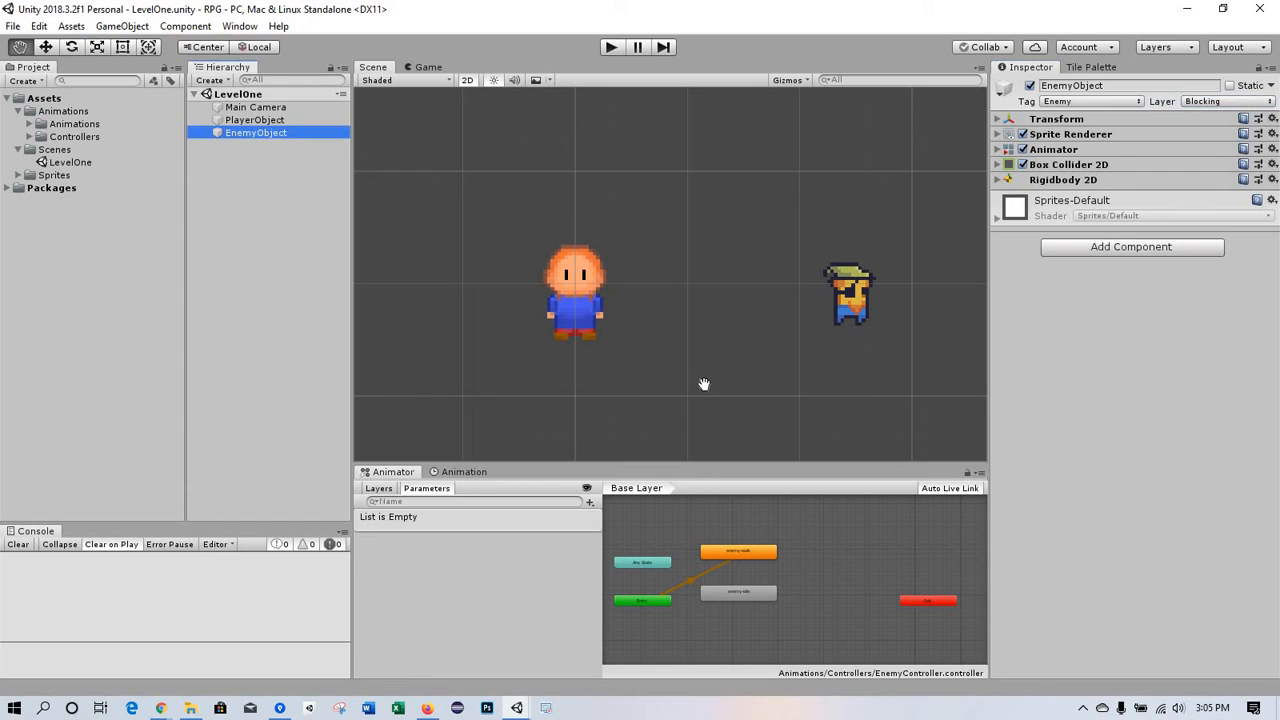
- Add a sorting layer named Characters below Default in the project's Tags & Layers settings
left_click(252, 122)
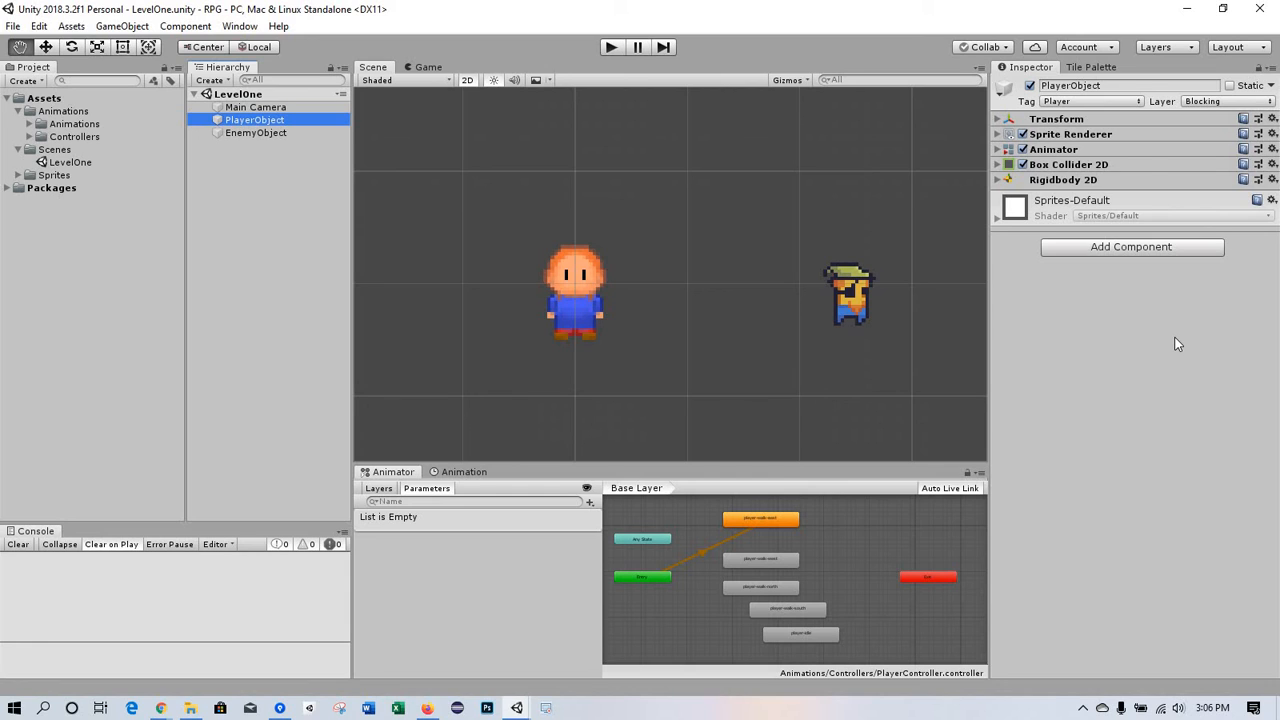
left_click(1171, 45)
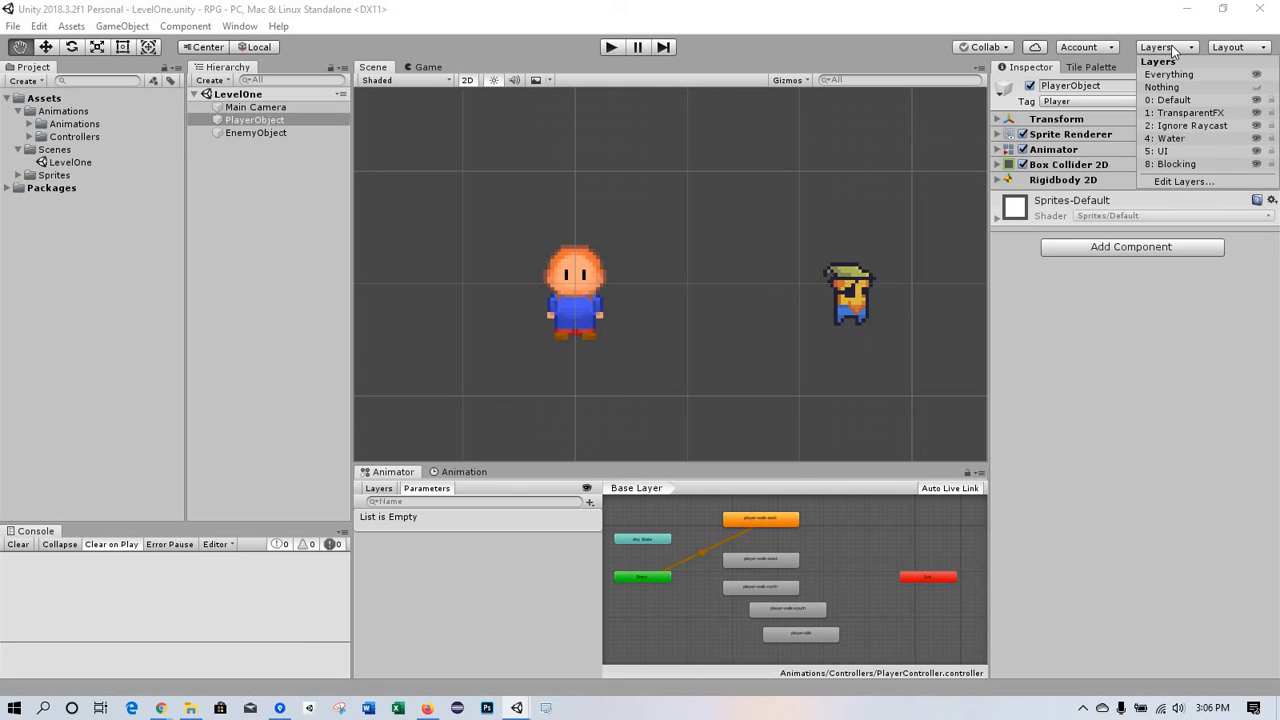
left_click(1177, 182)
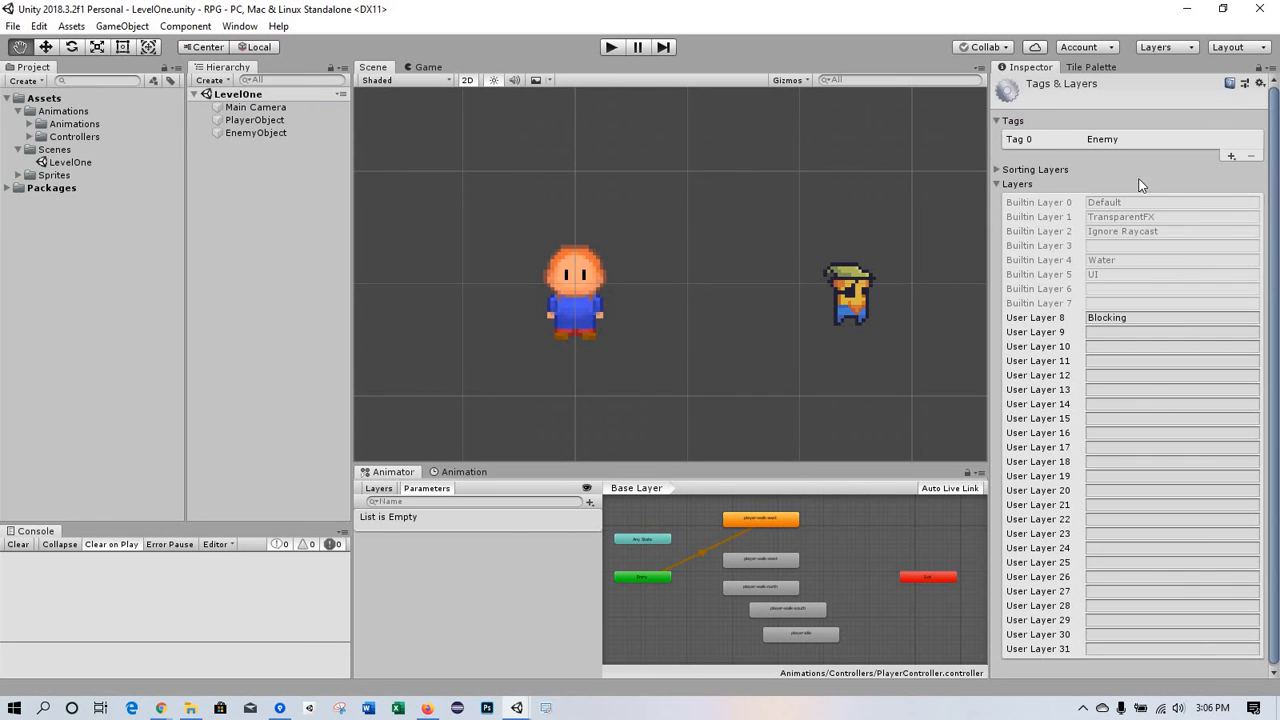
left_click(996, 170)
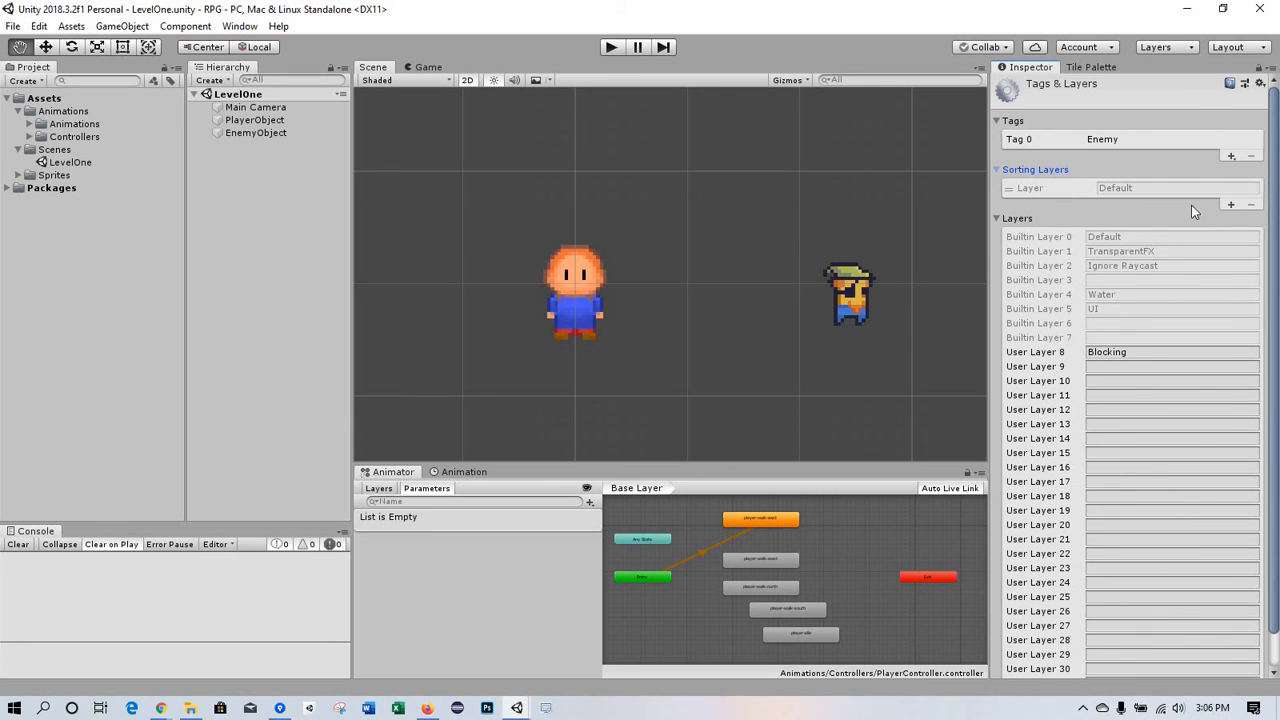
left_click(1231, 204)
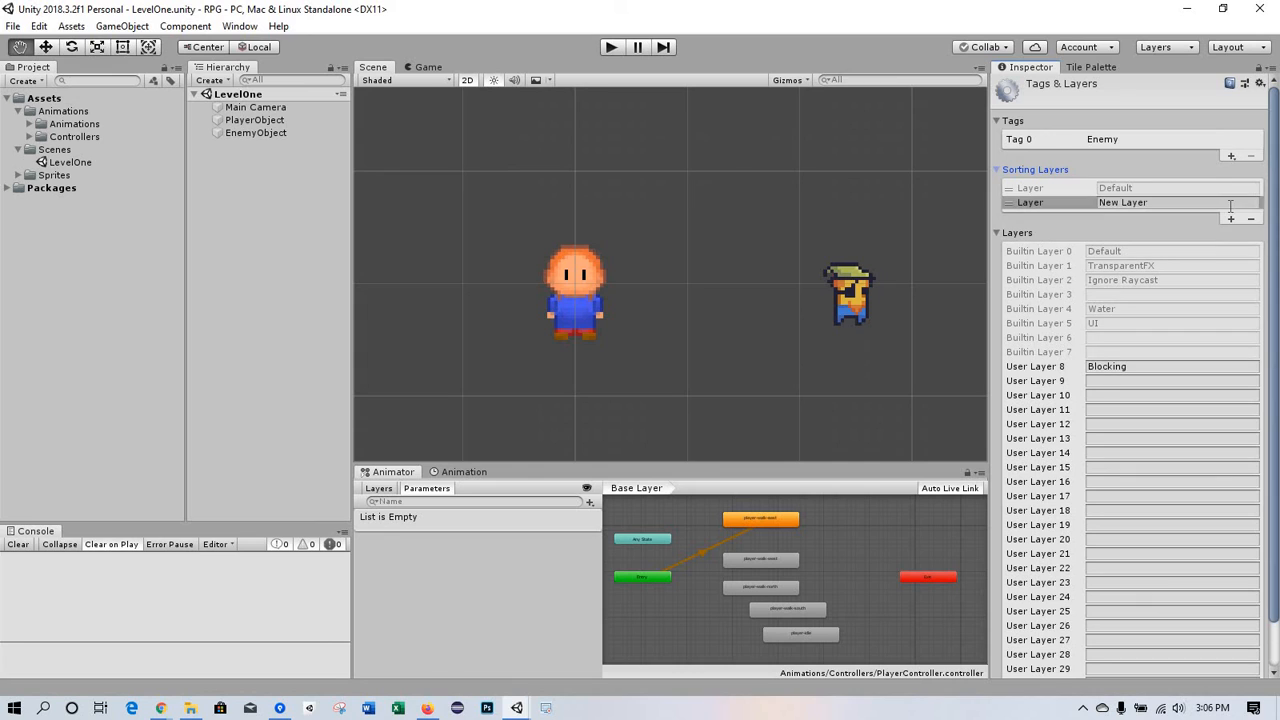
left_click(1170, 205)
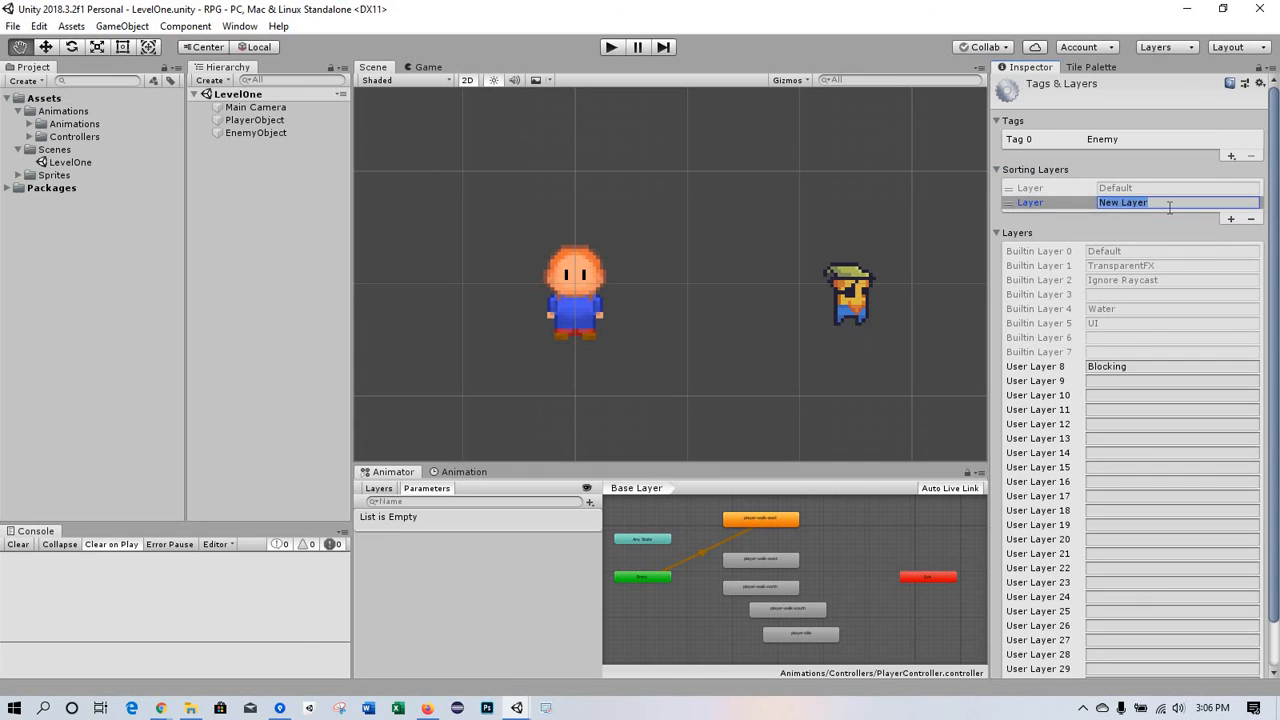
type("Characters")
- Set the Sorting Layer of PlayerObject's Sprite Renderer to Characters
left_click(276, 121)
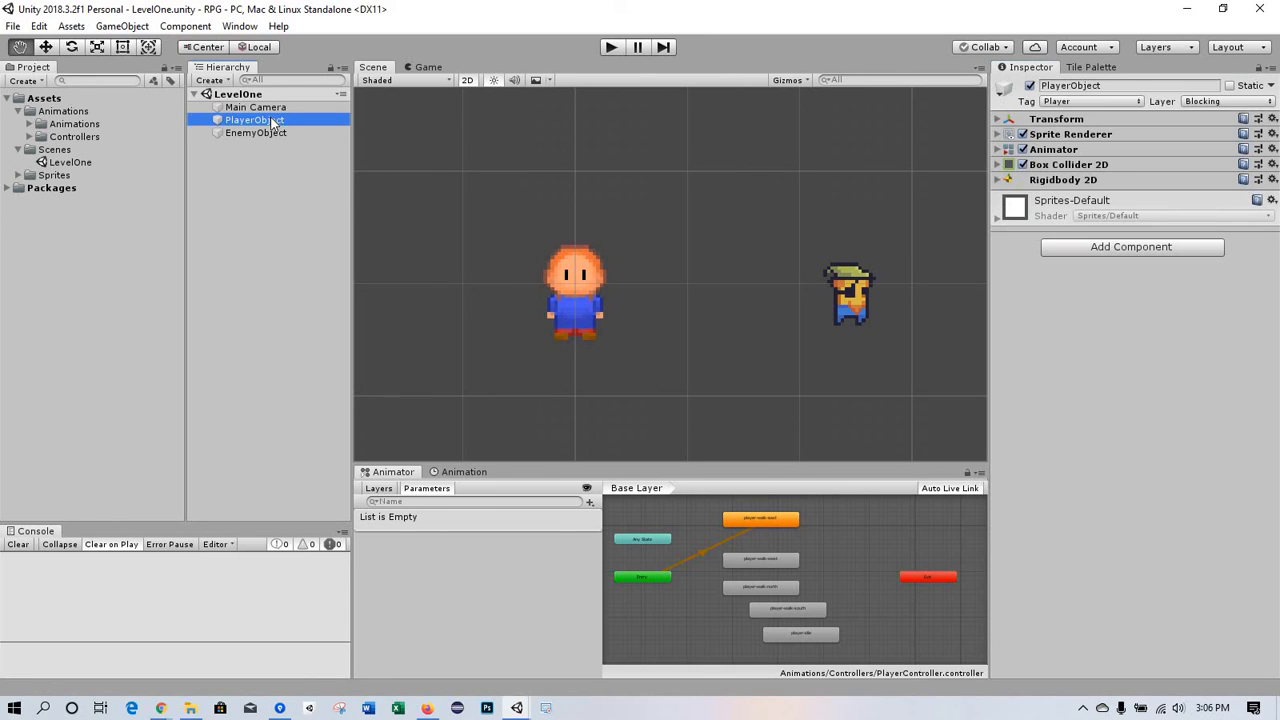
left_click(997, 135)
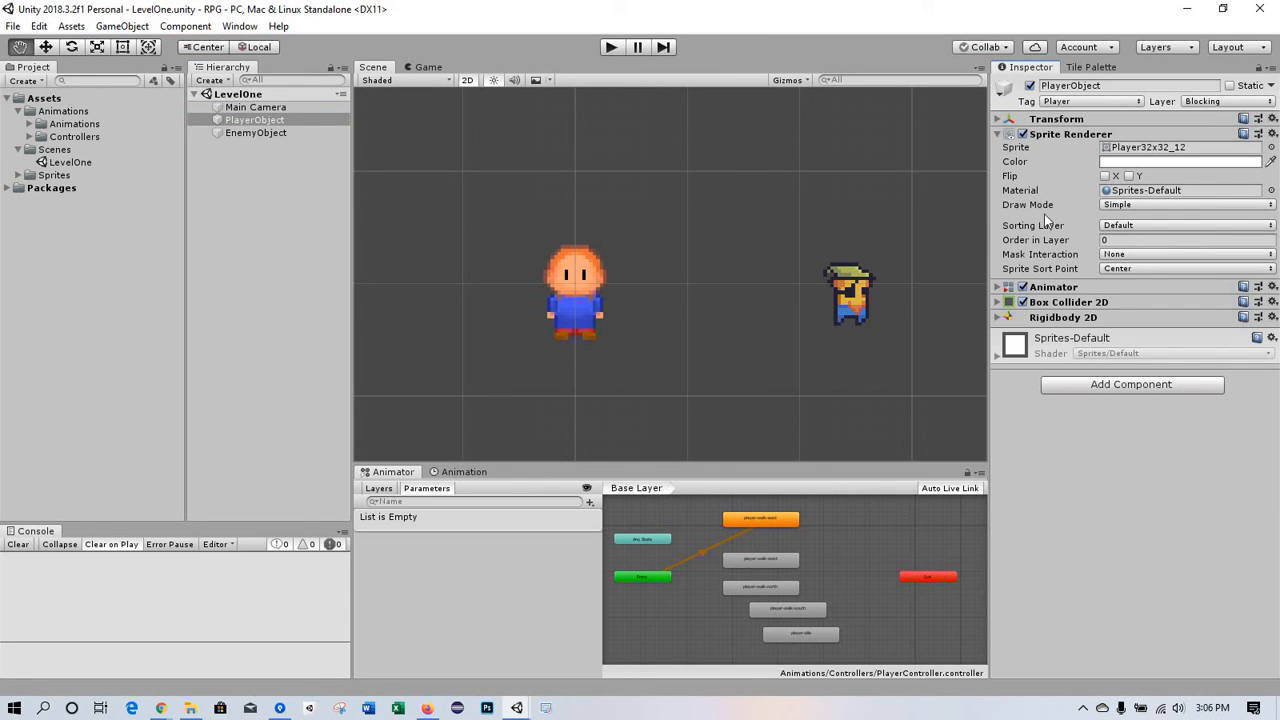
left_click(1224, 228)
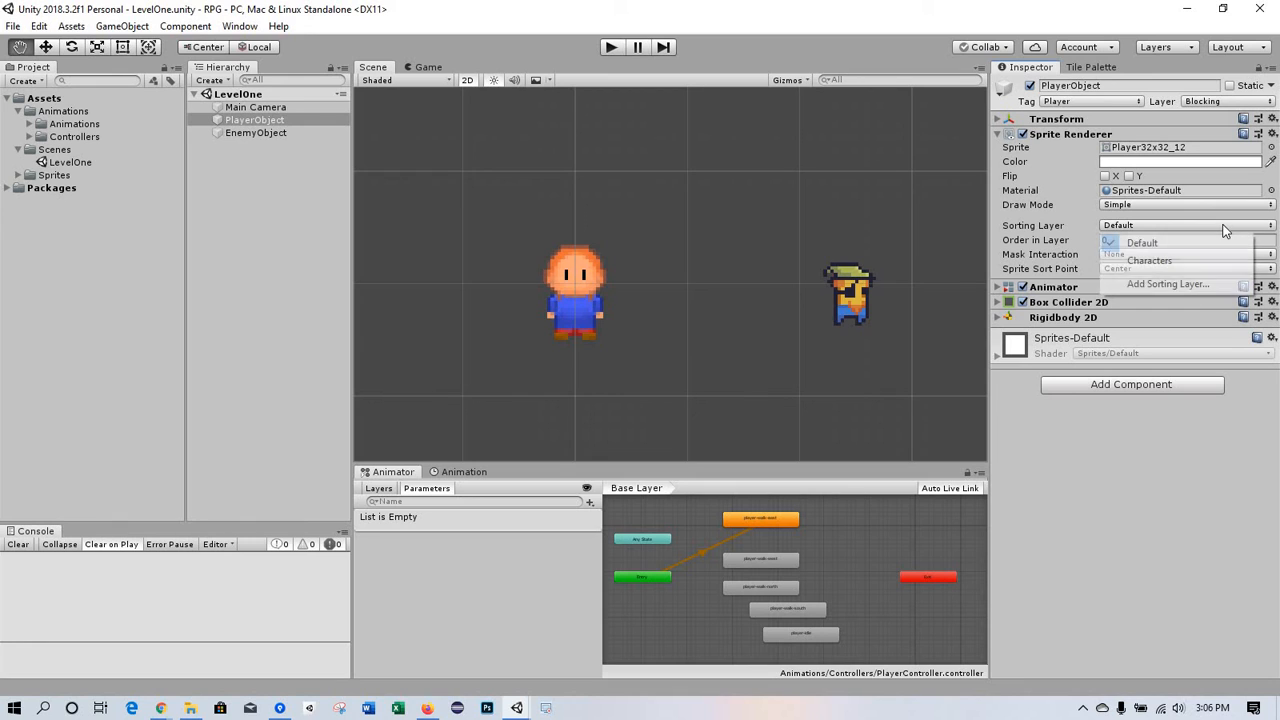
left_click(1161, 261)
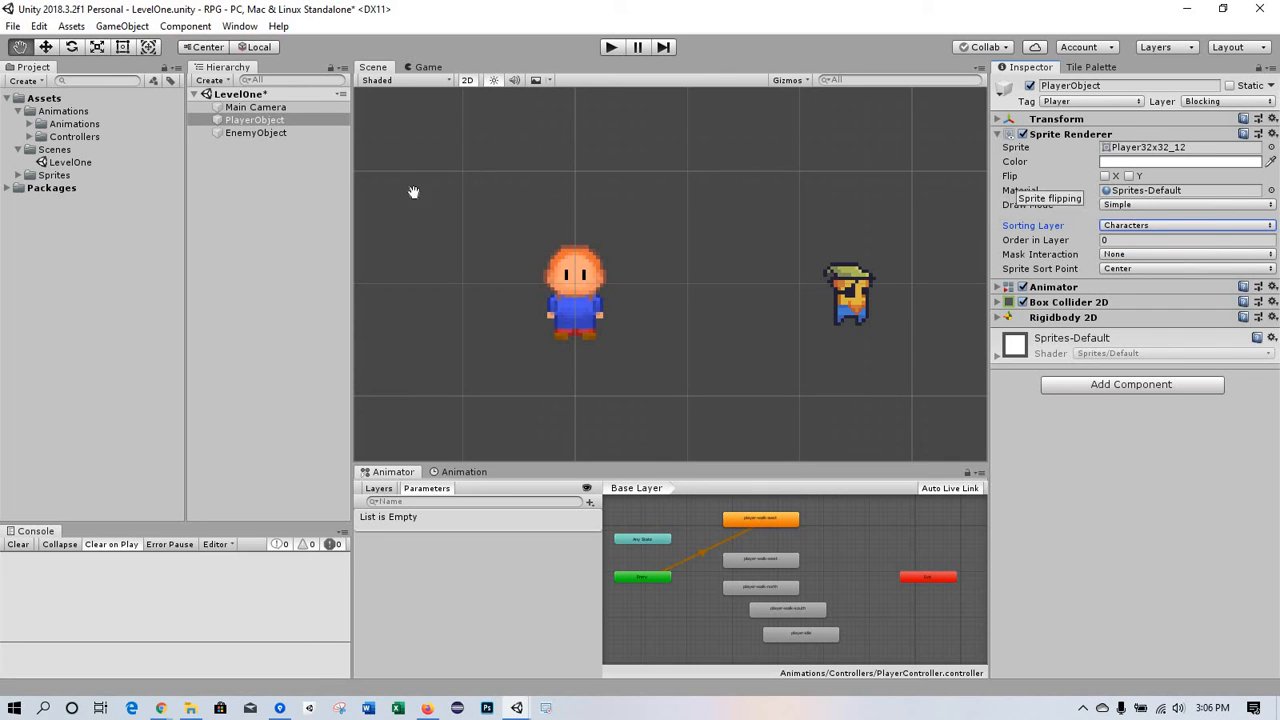
- Set the Sorting Layer of EnemyObject's Sprite Renderer to Characters and save the scene
left_click(254, 134)
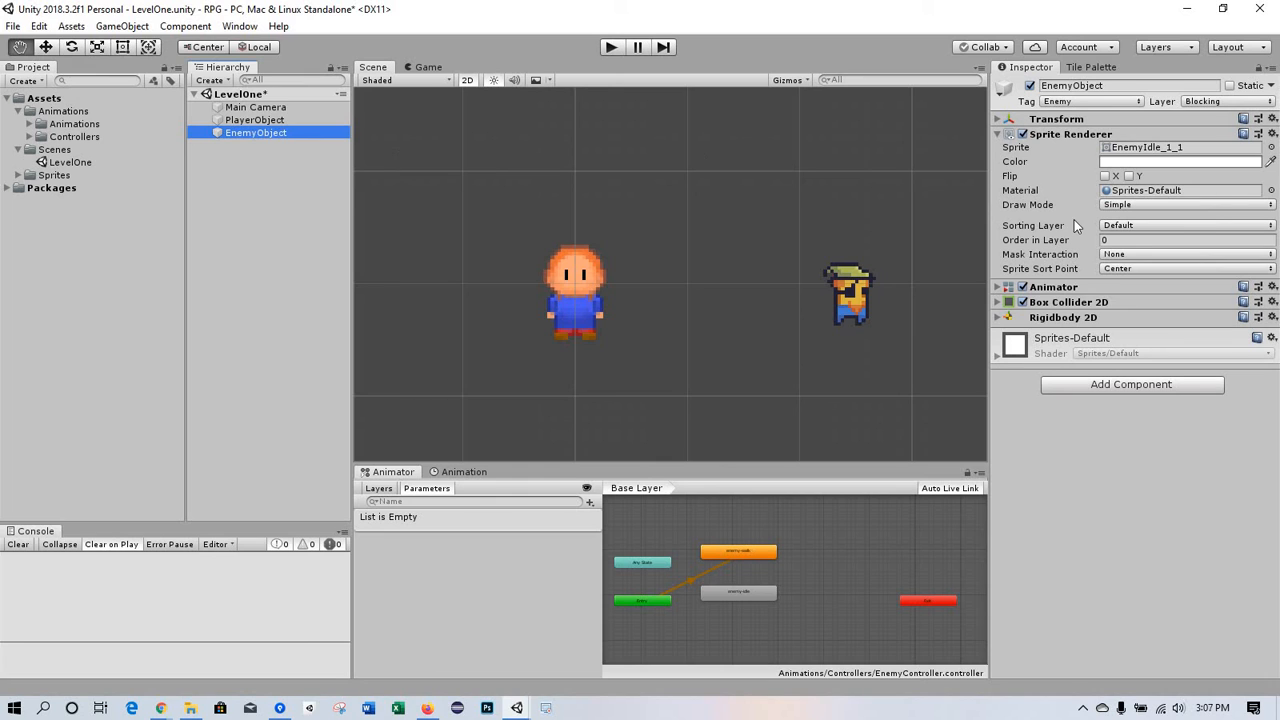
left_click(1177, 226)
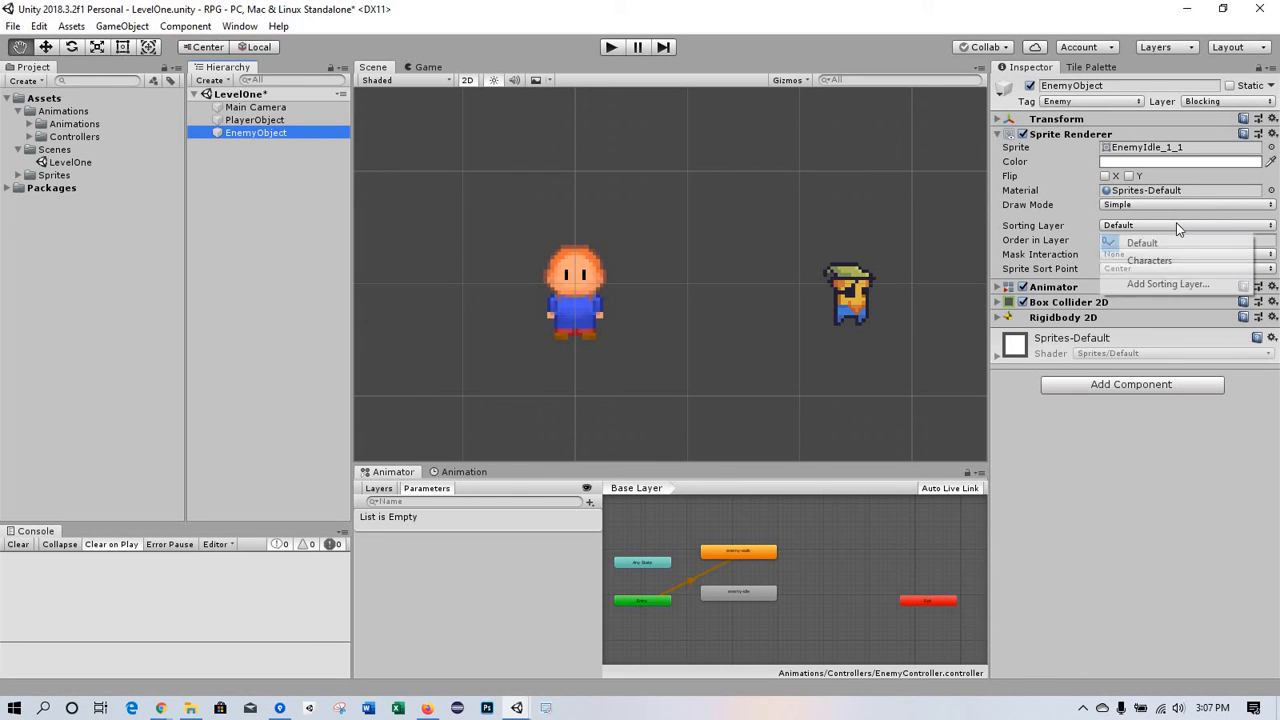
left_click(1164, 261)
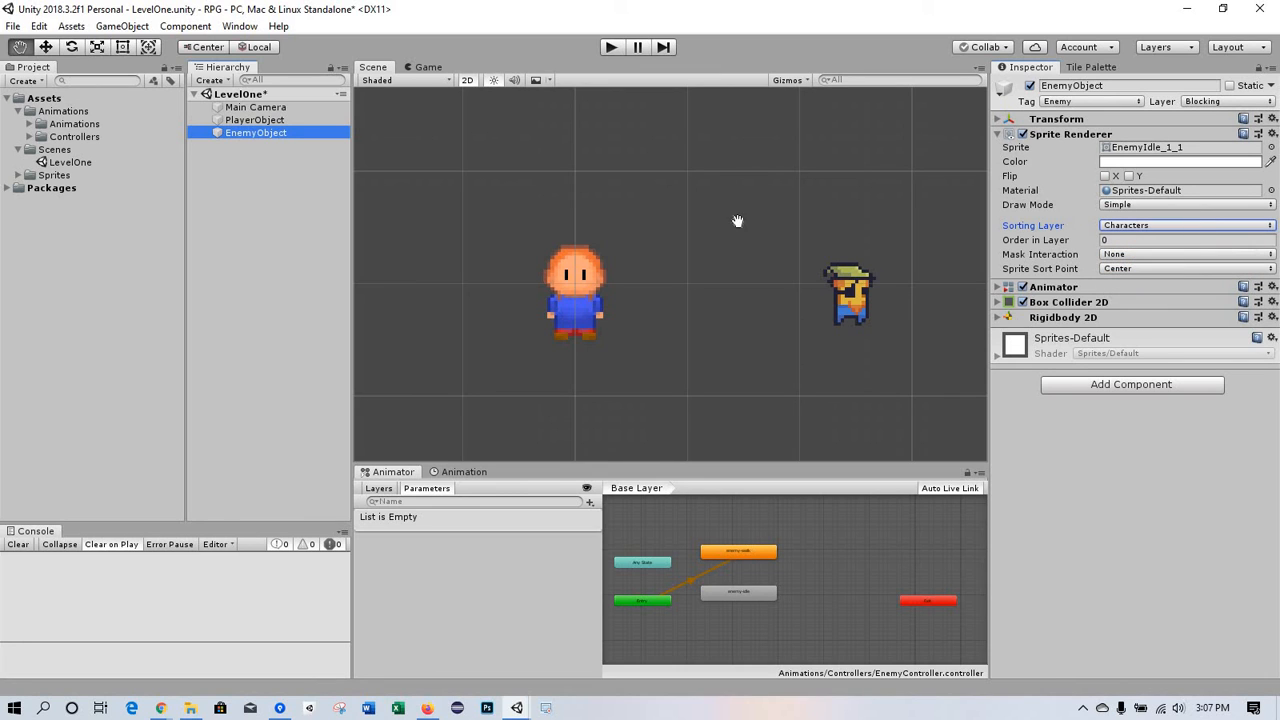
key("ctrl+s")
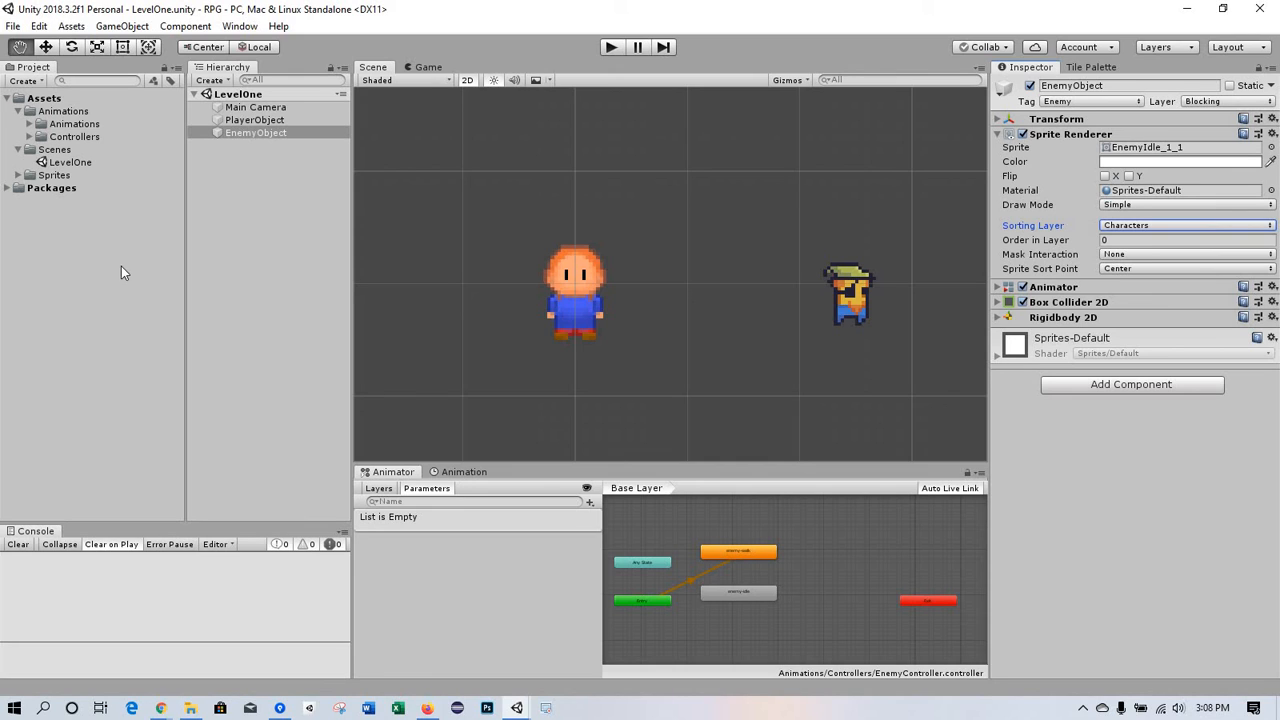
- Create a new folder named Prefabs inside the project's Assets folder
left_click(44, 99)
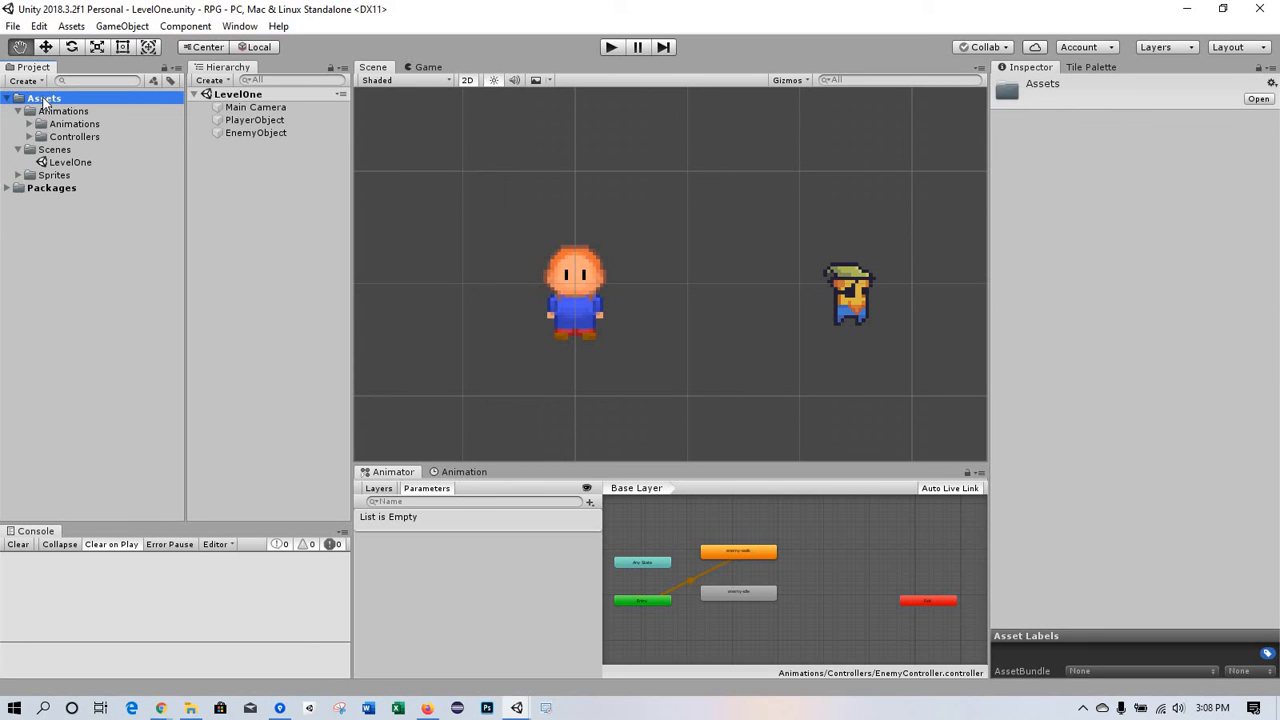
right_click(44, 99)
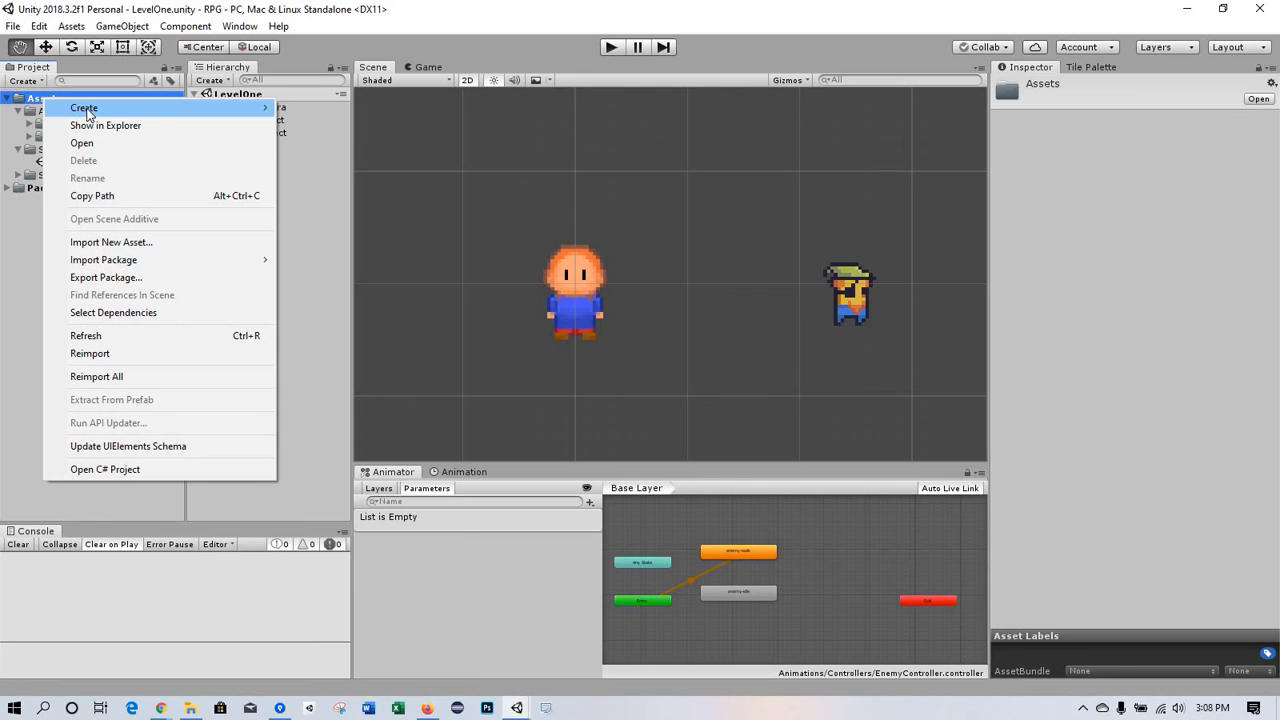
mouse_move(175, 118)
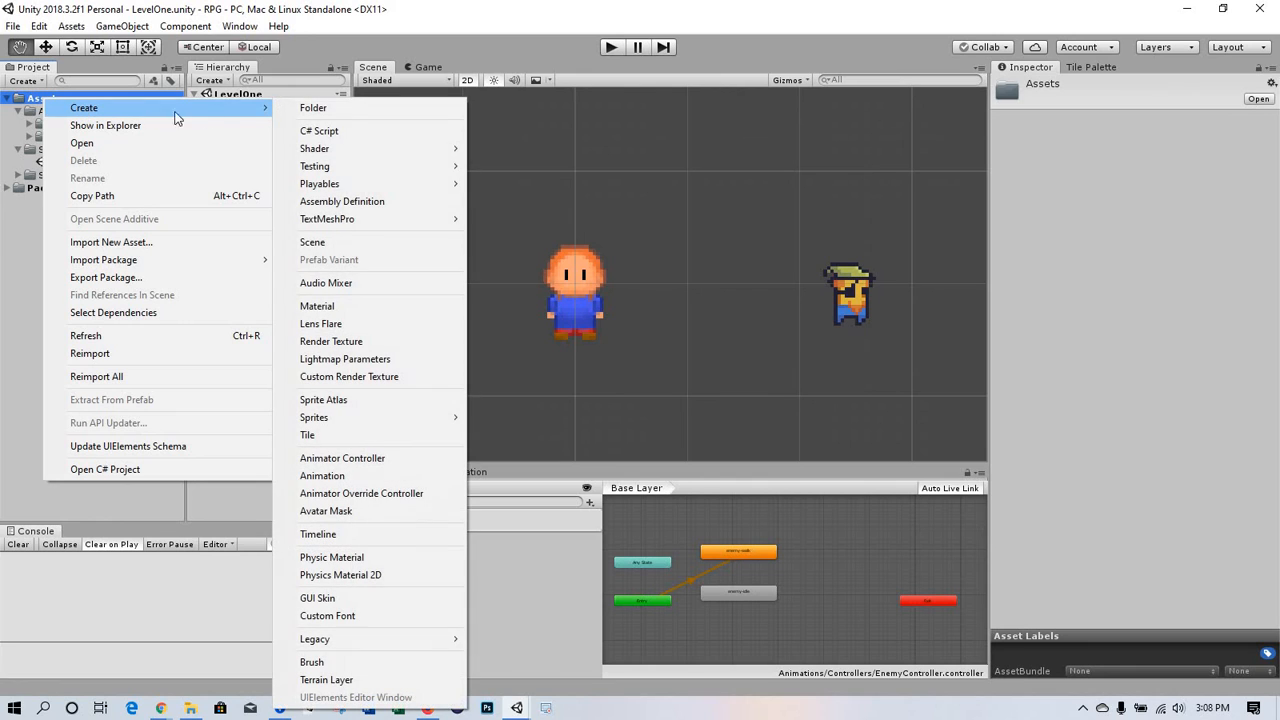
left_click(313, 108)
type("P")
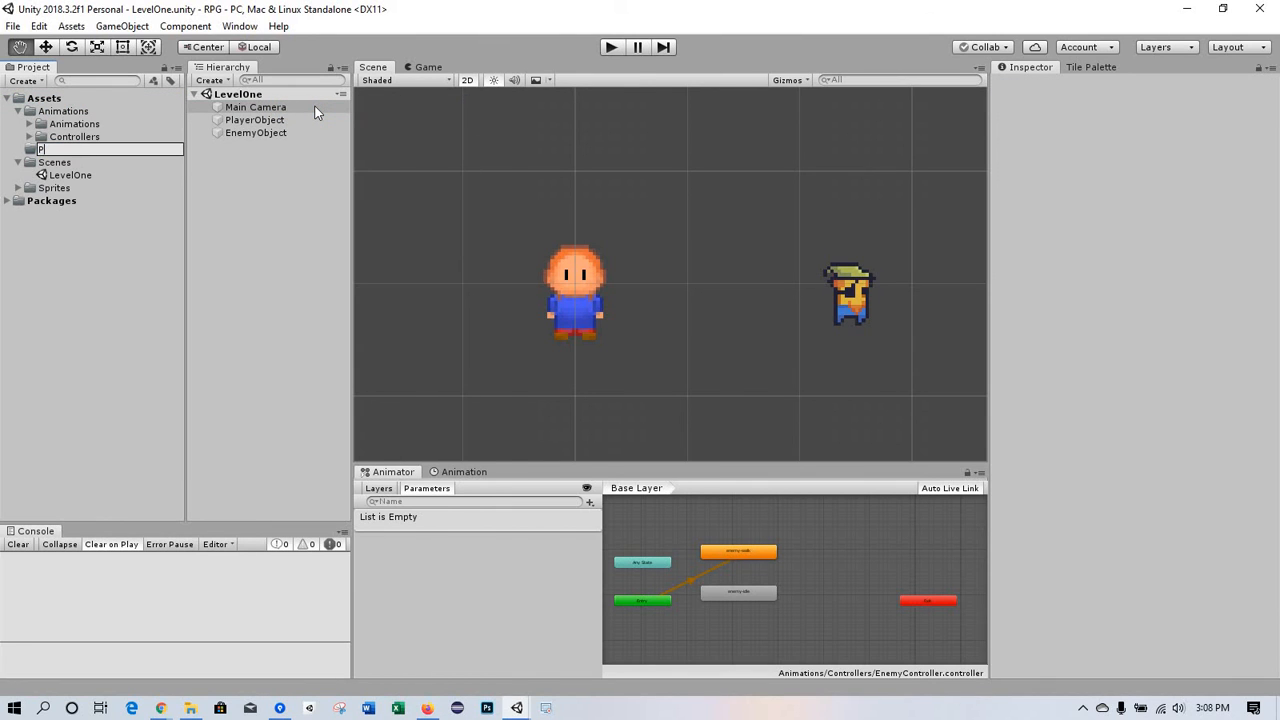
type("refabs")
key("Return")
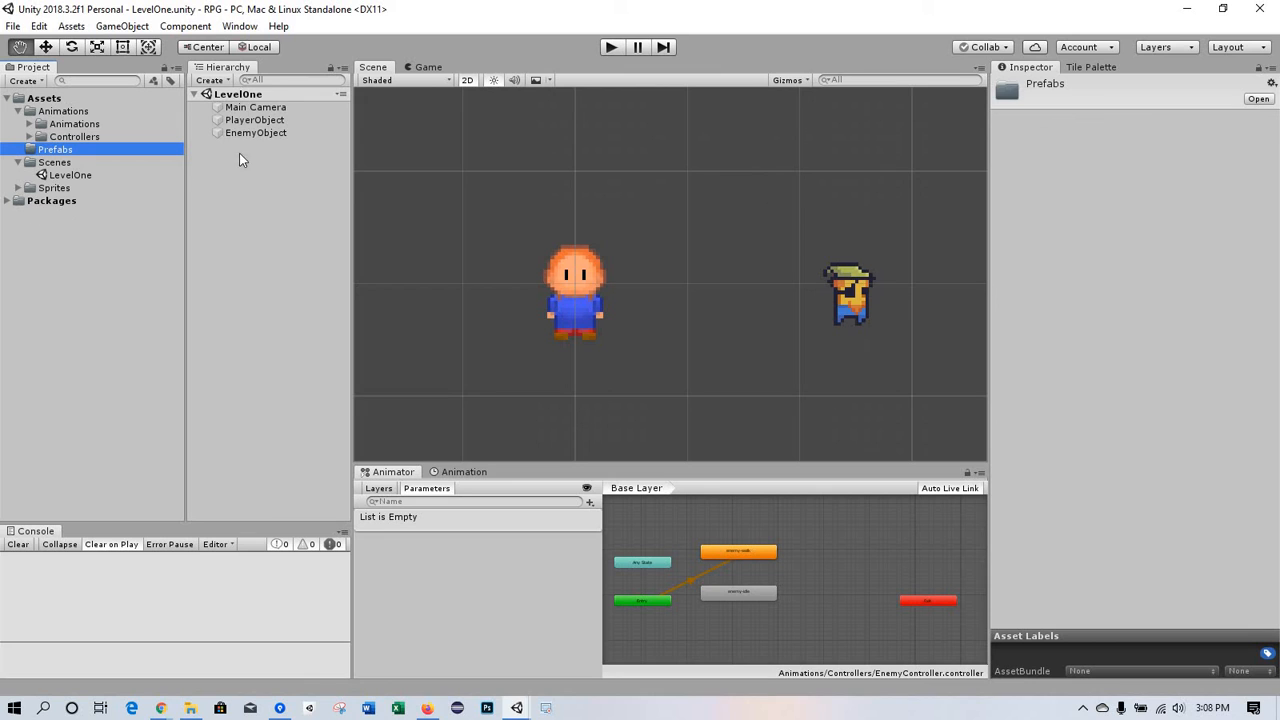
- Turn PlayerObject and EnemyObject from the scene into prefabs stored in the Prefabs folder
left_click_drag(254, 121, 100, 150)
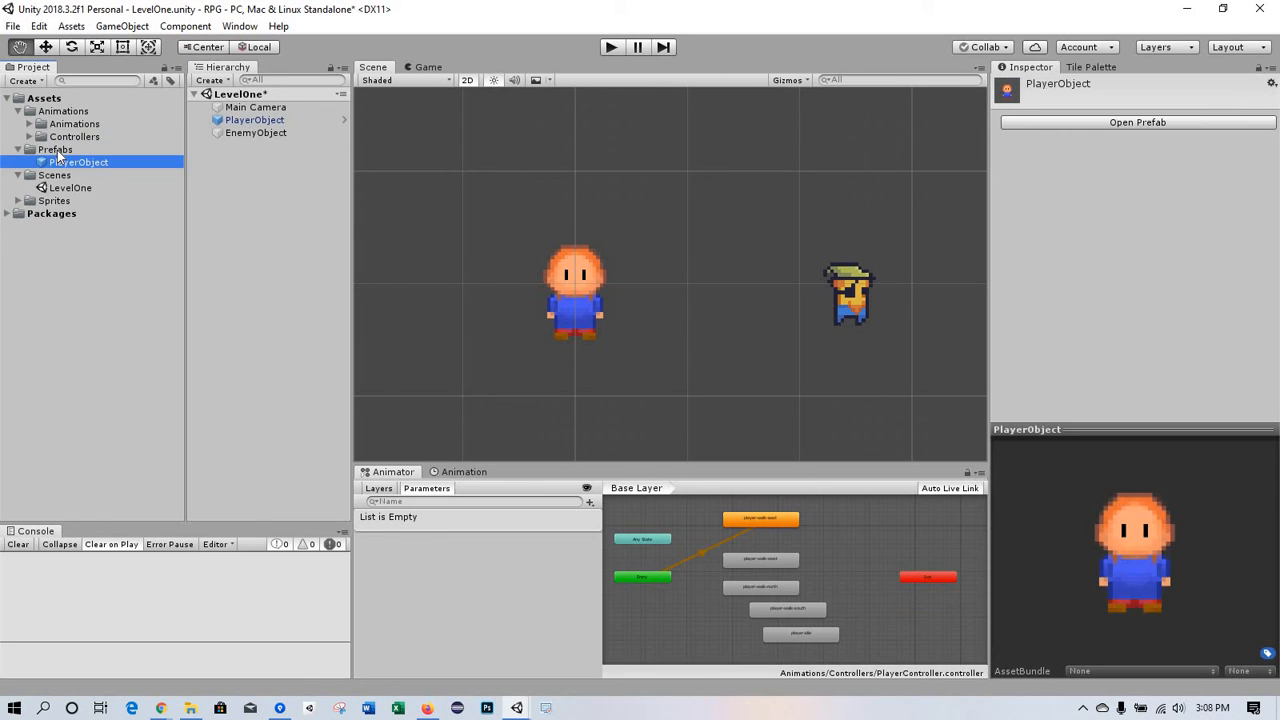
left_click(255, 136)
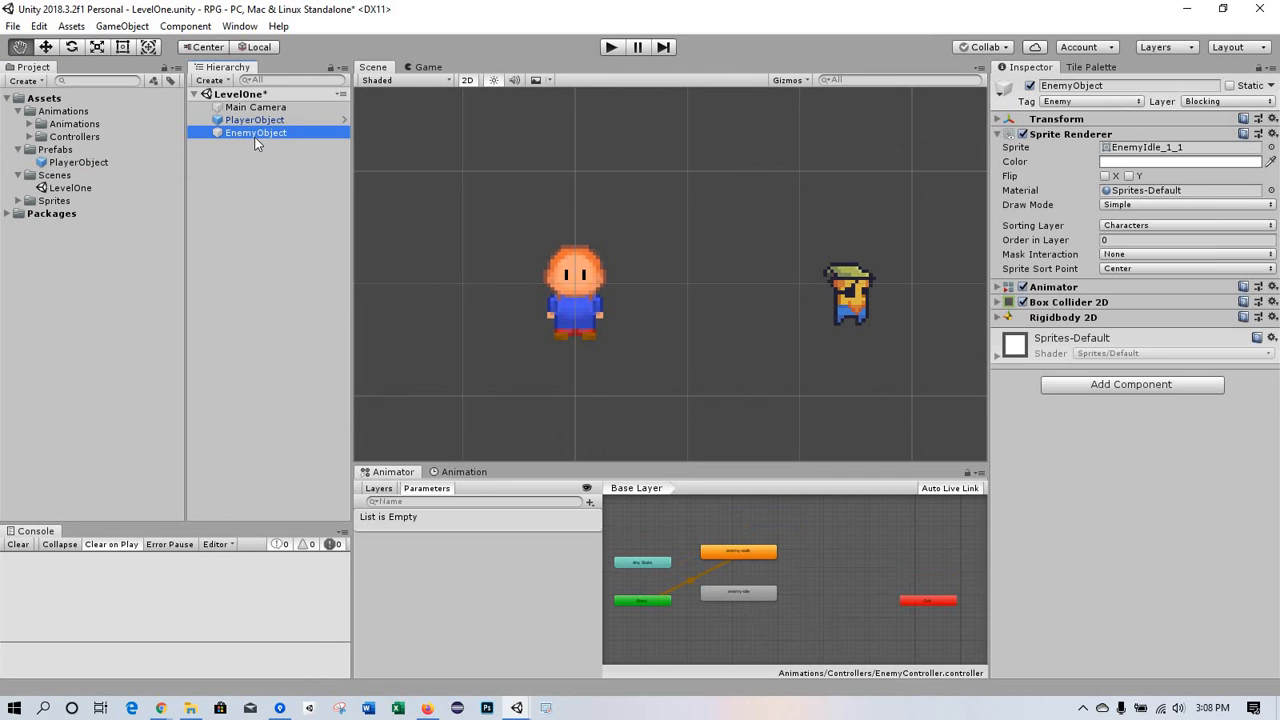
left_click_drag(259, 133, 53, 157)
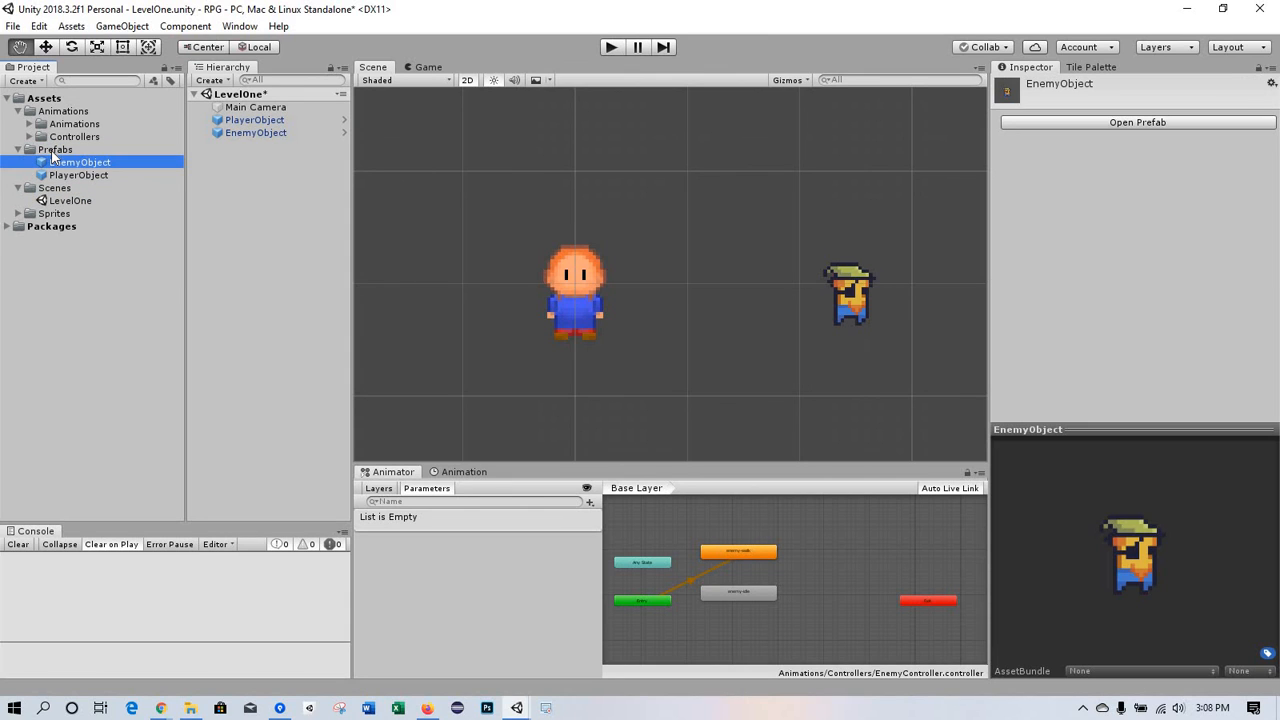
left_click(250, 121)
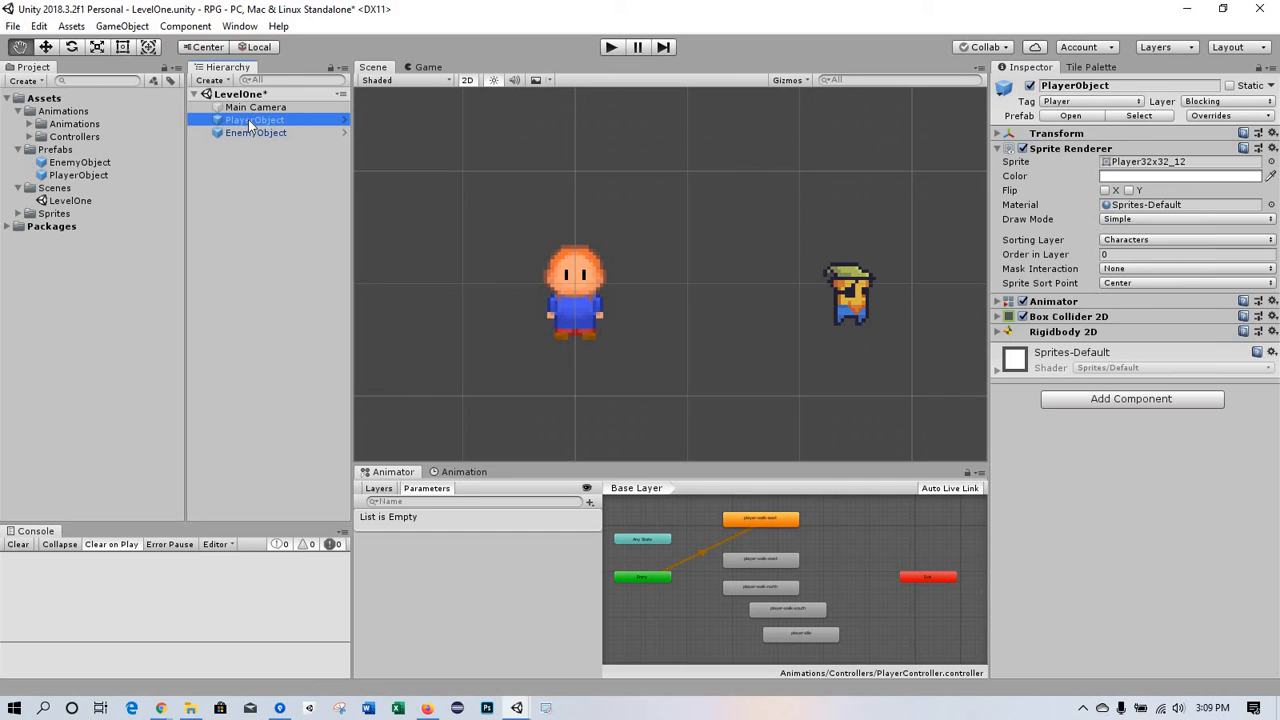
key("ctrl+d")
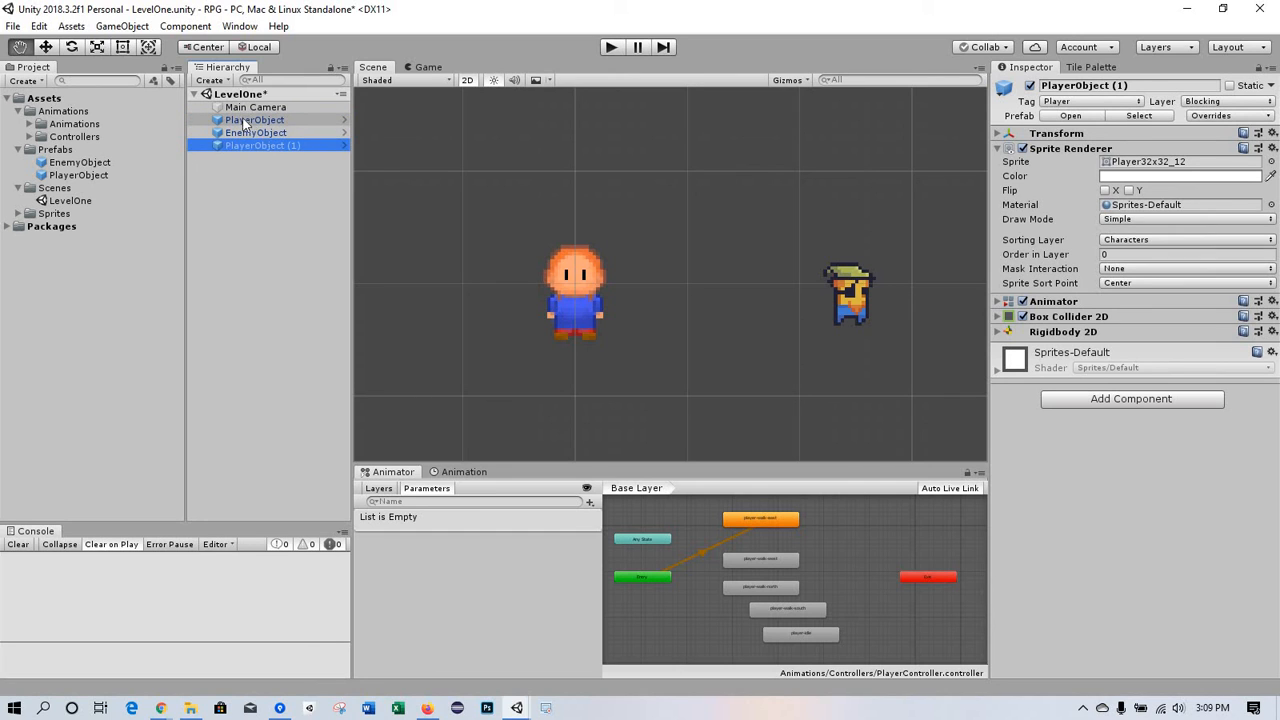
key("Delete")
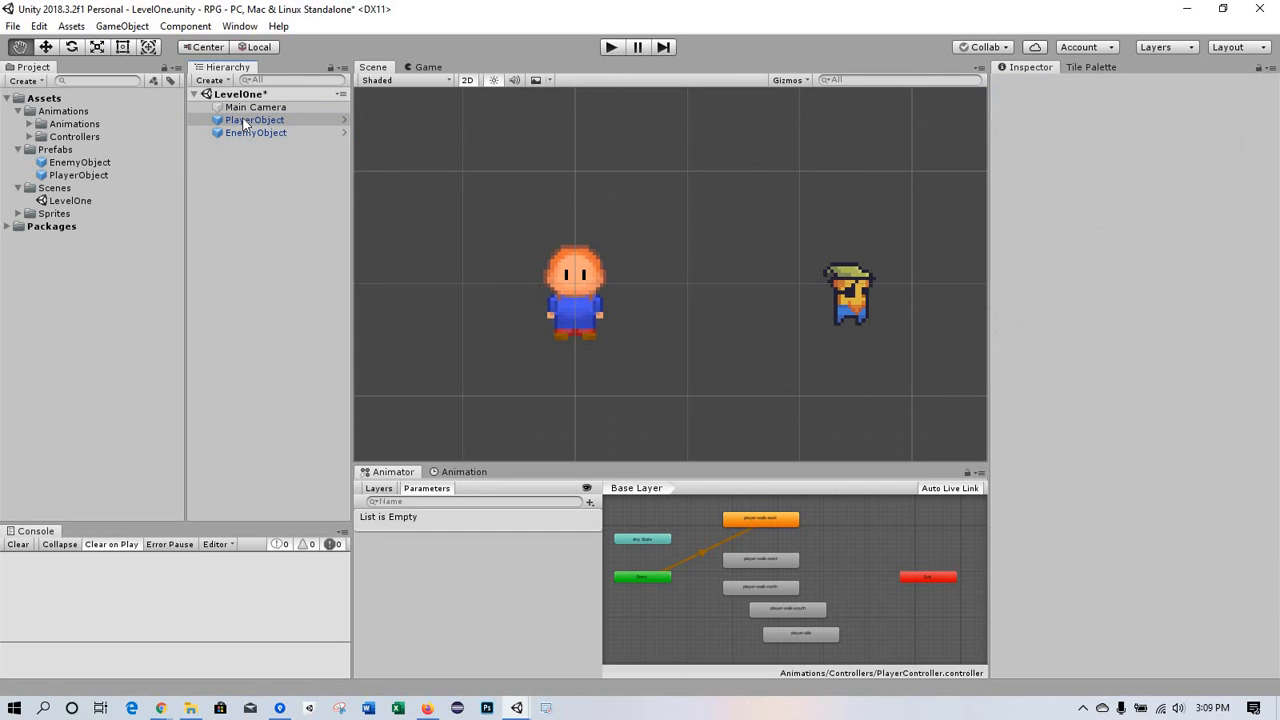
- Delete the EnemyObject and PlayerObject instances from the LevelOne scene and save it
left_click(249, 131)
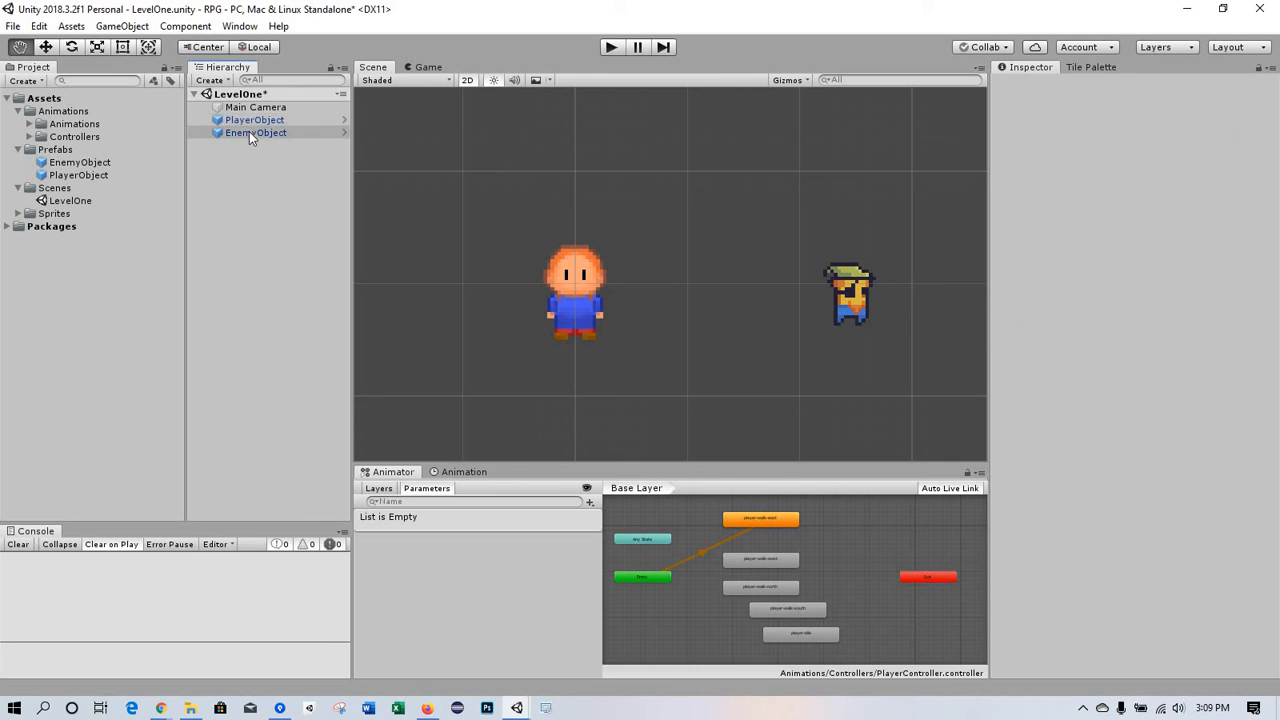
key("Delete")
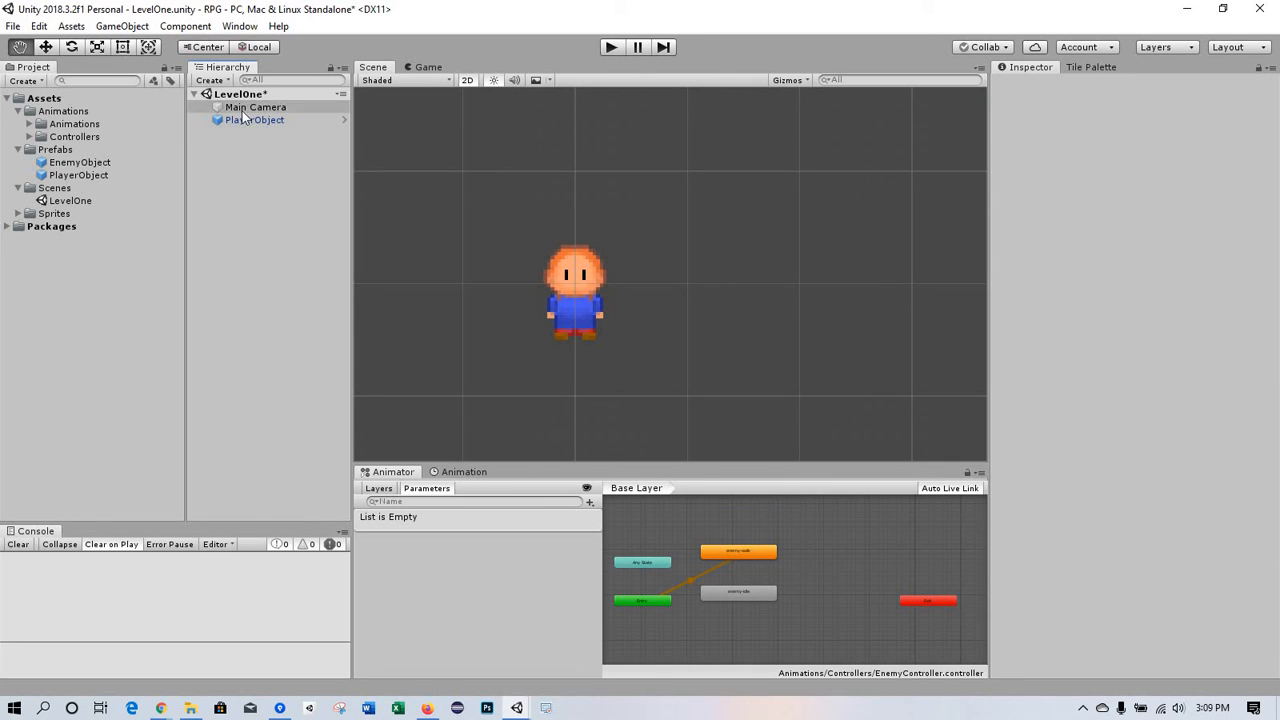
left_click(243, 121)
key("Delete")
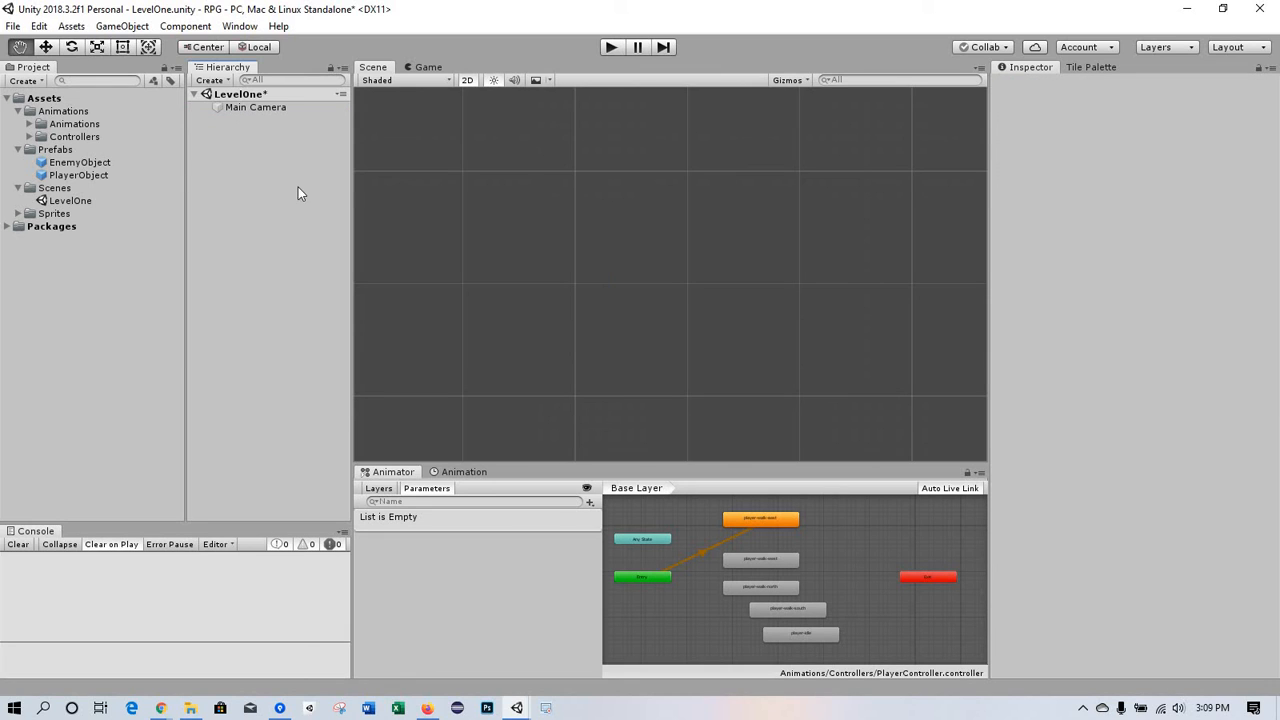
key("ctrl+s")
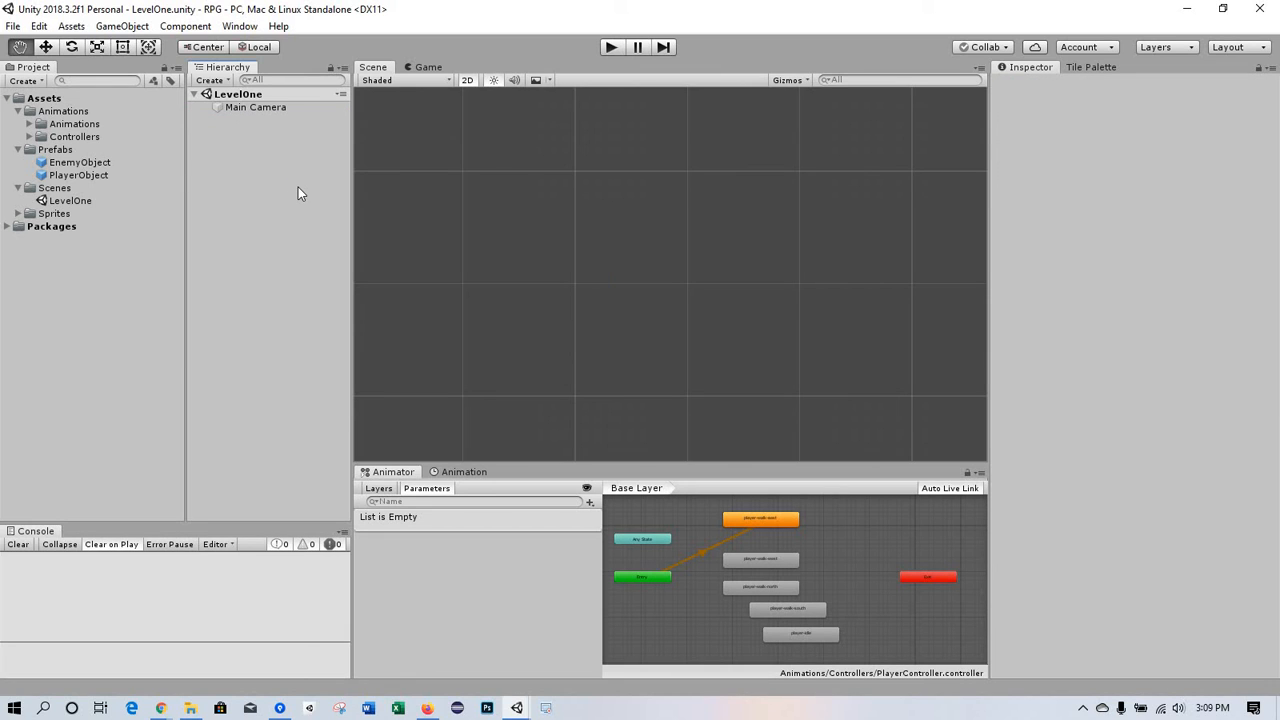